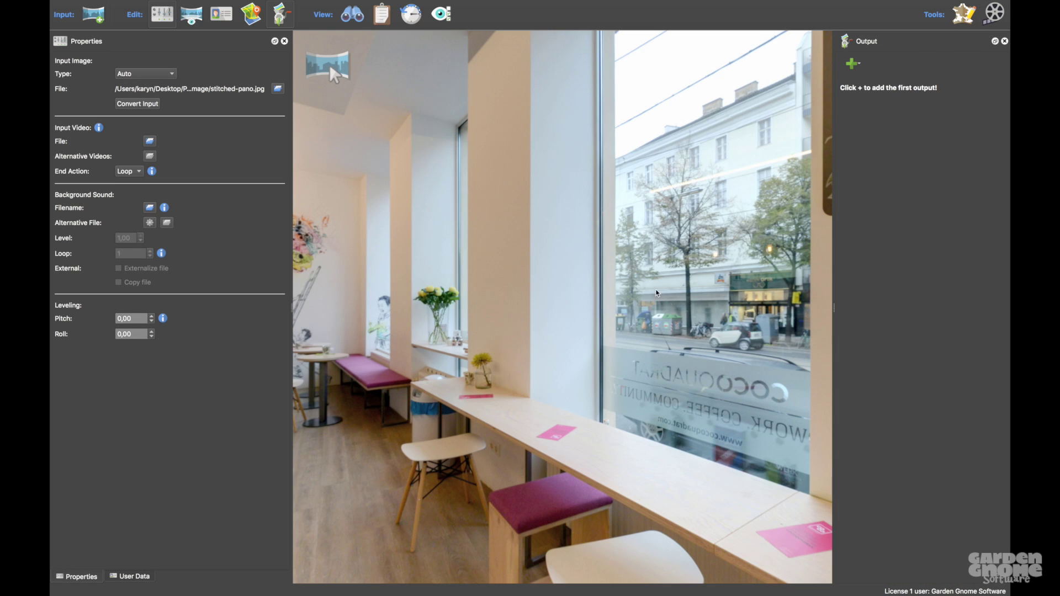
- Tilt the view down to the floor and add a patch at the nadir
mouse_move(327, 65)
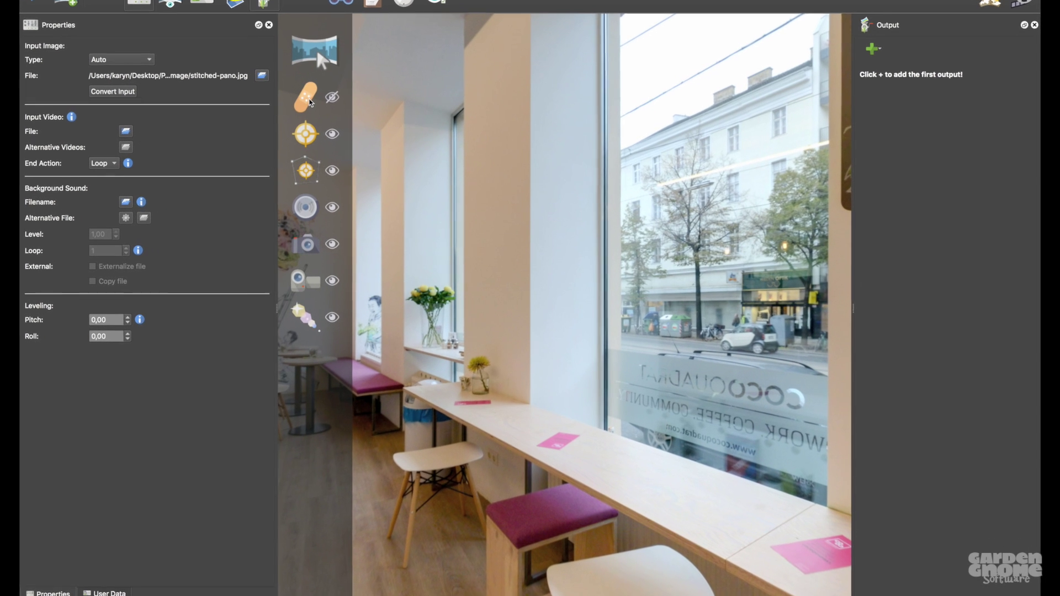
click(309, 102)
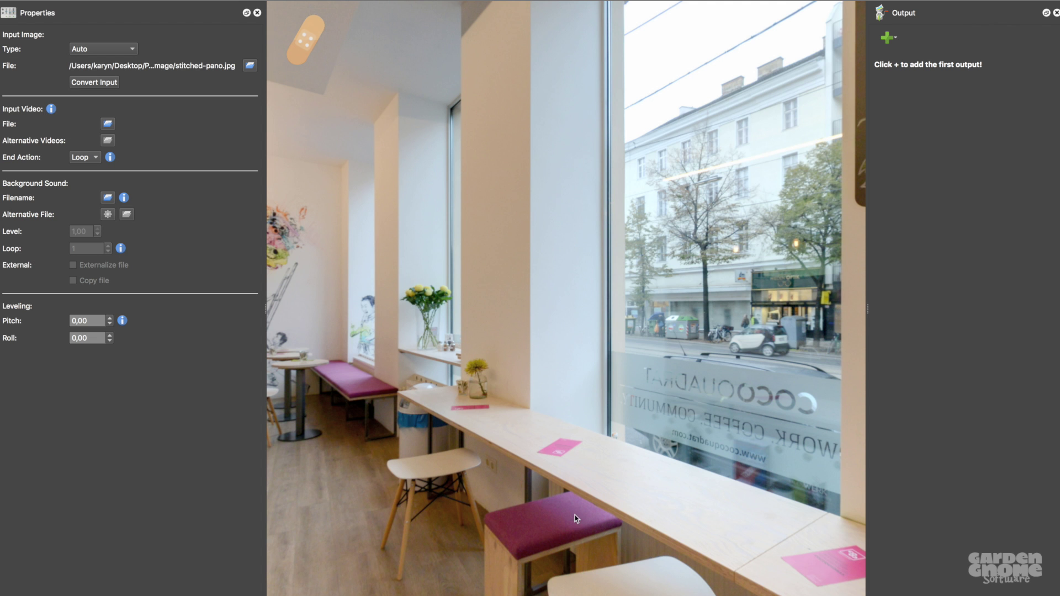
drag(577, 518, 677, 296)
double_click(591, 231)
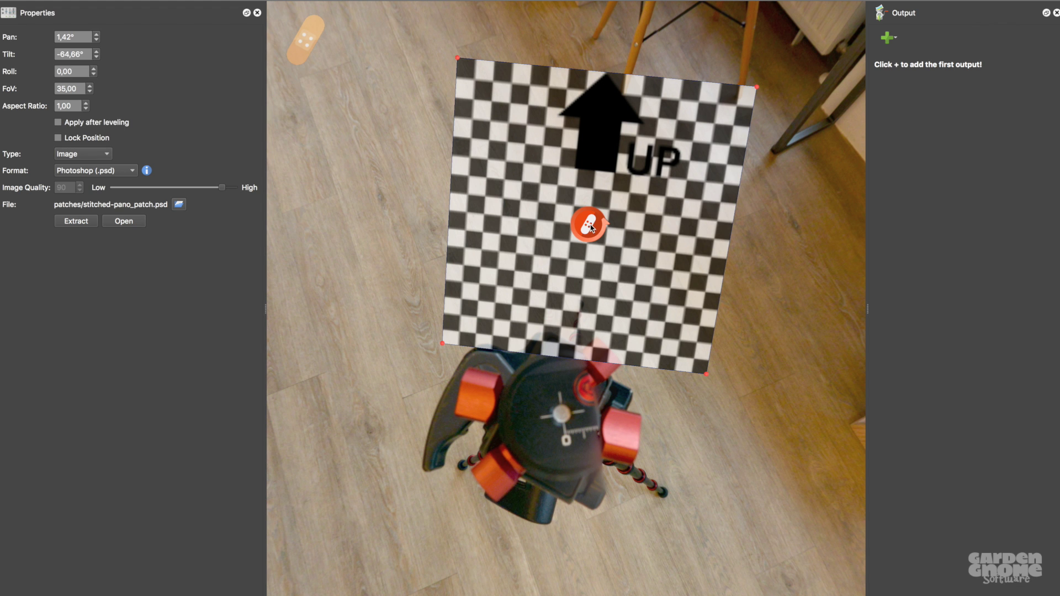
- Move the patch over the tripod at Tilt -90° and rotate it to Roll 25°
drag(592, 227, 568, 424)
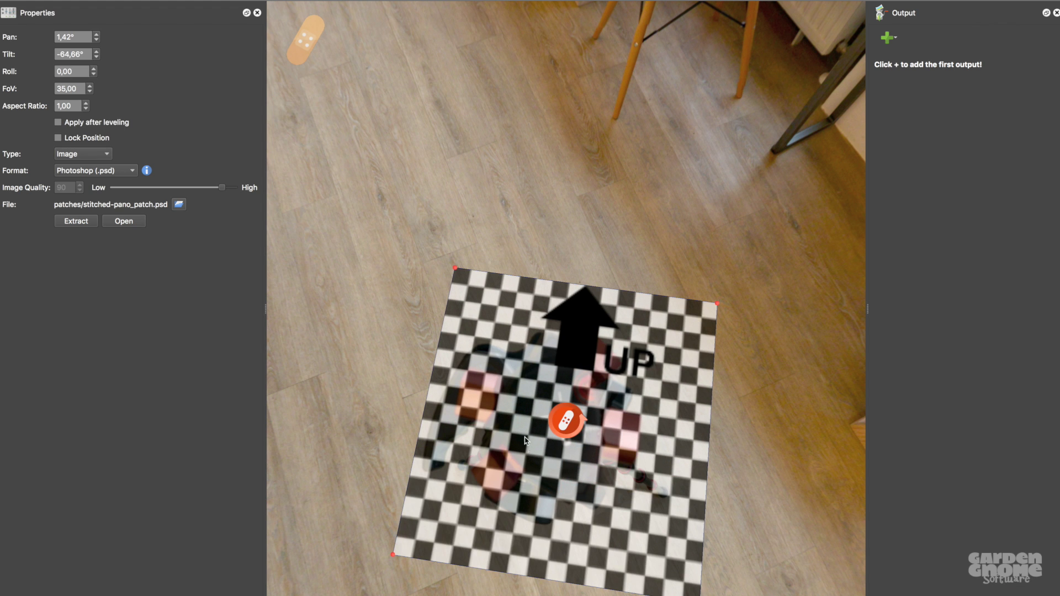
drag(581, 412, 489, 430)
key(ctrl+z)
key(ctrl+z)
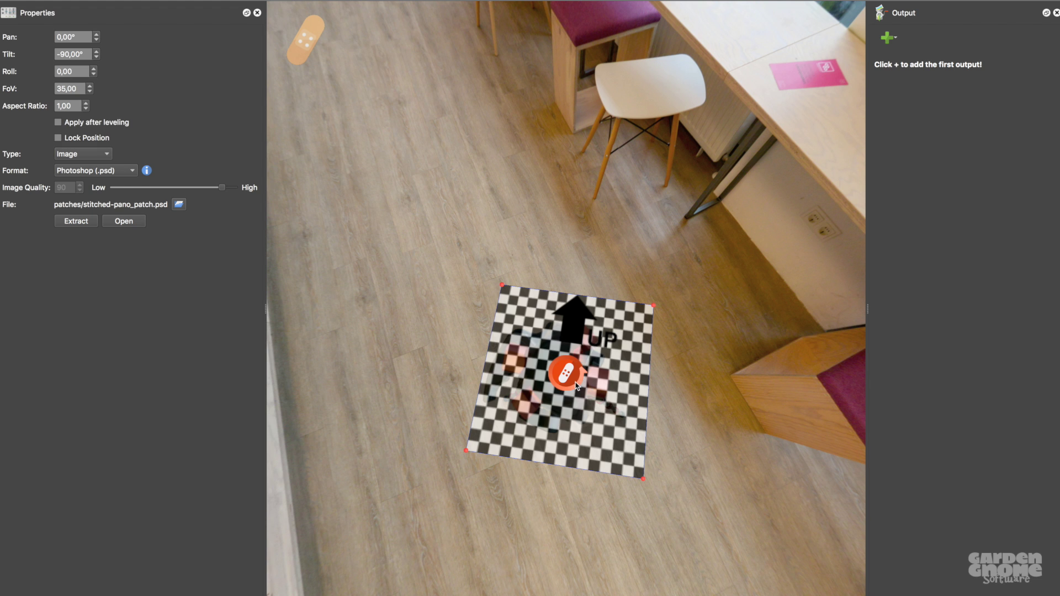
mouse_move(578, 387)
mouse_down()
mouse_move(588, 359)
mouse_move(586, 374)
mouse_up()
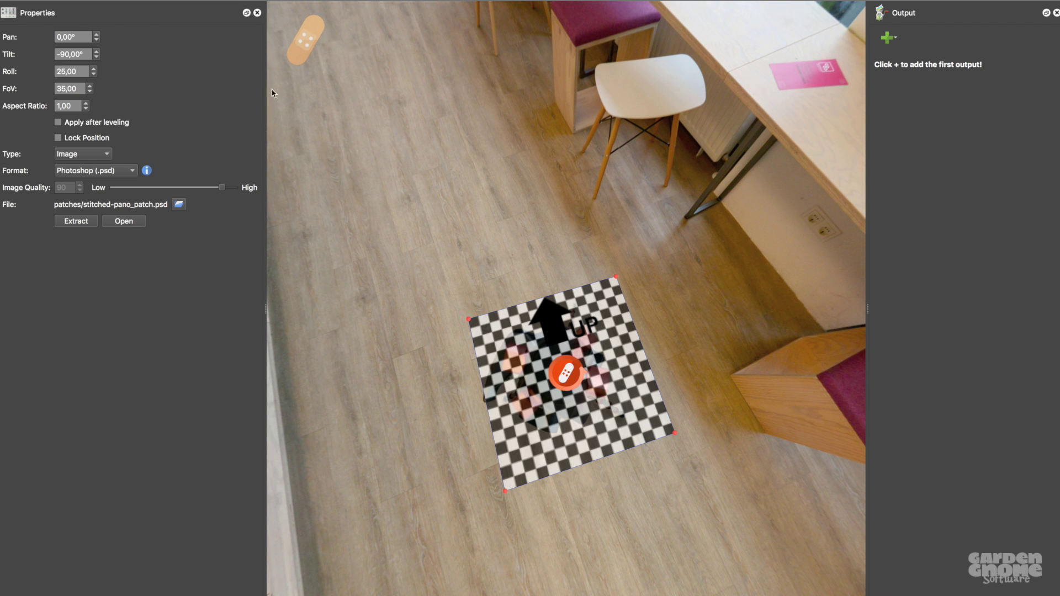
- Set the nadir patch type to Mirror Ball in its settings and apply it
click(258, 13)
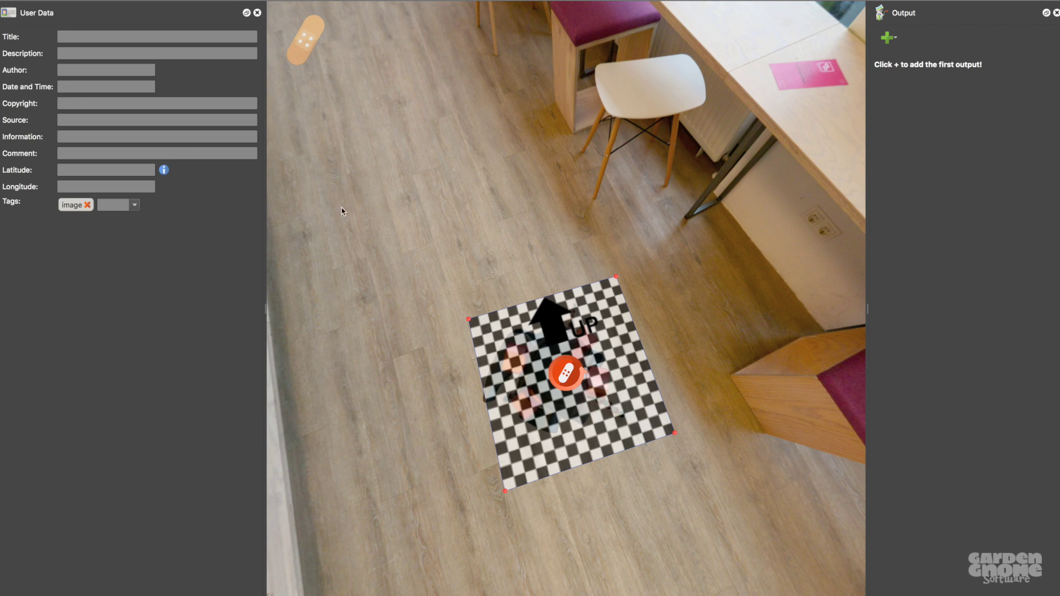
click(529, 377)
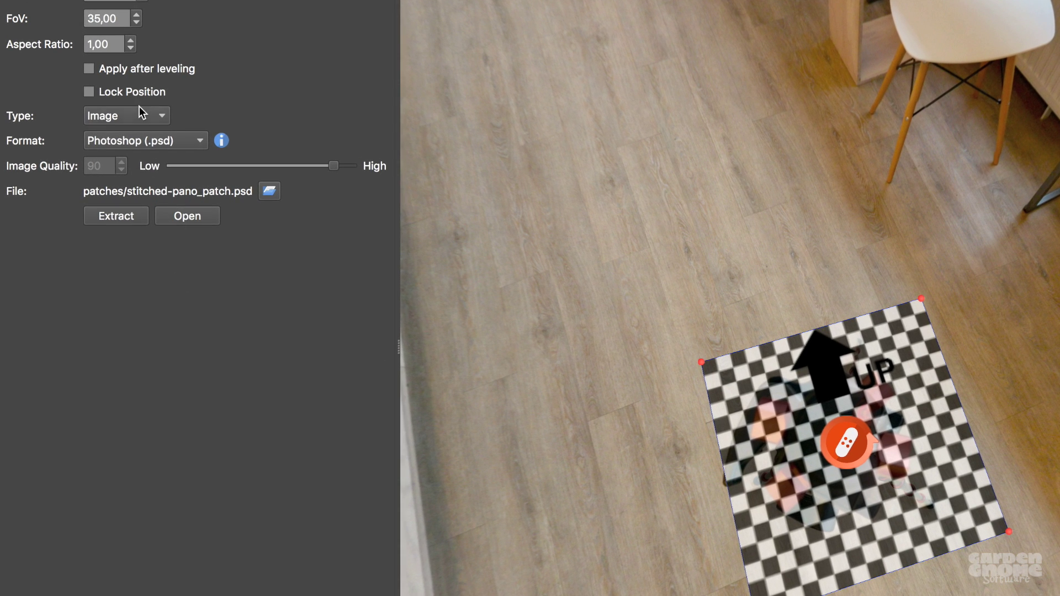
click(124, 126)
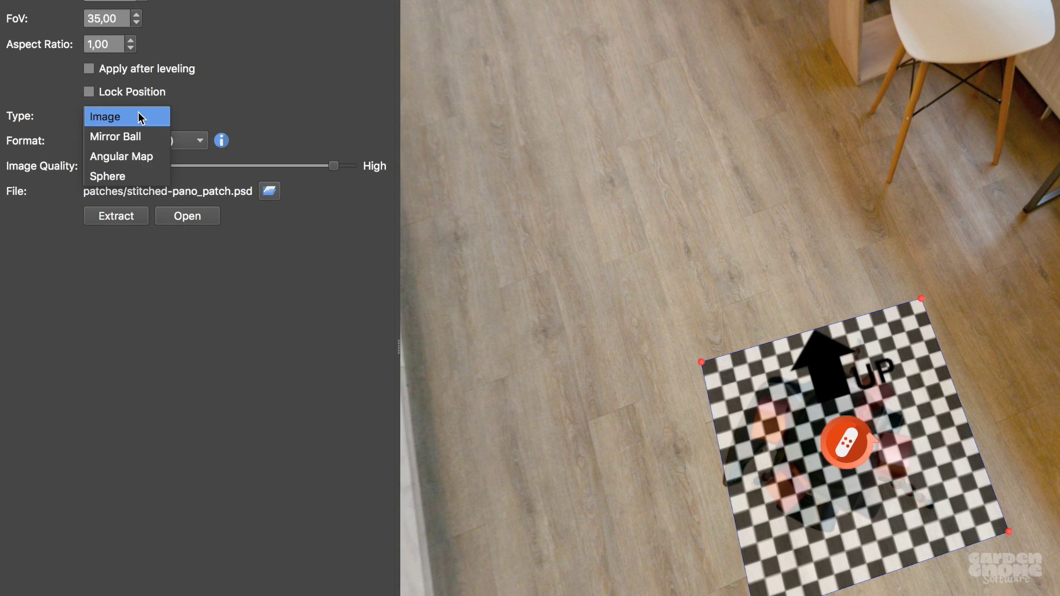
click(148, 137)
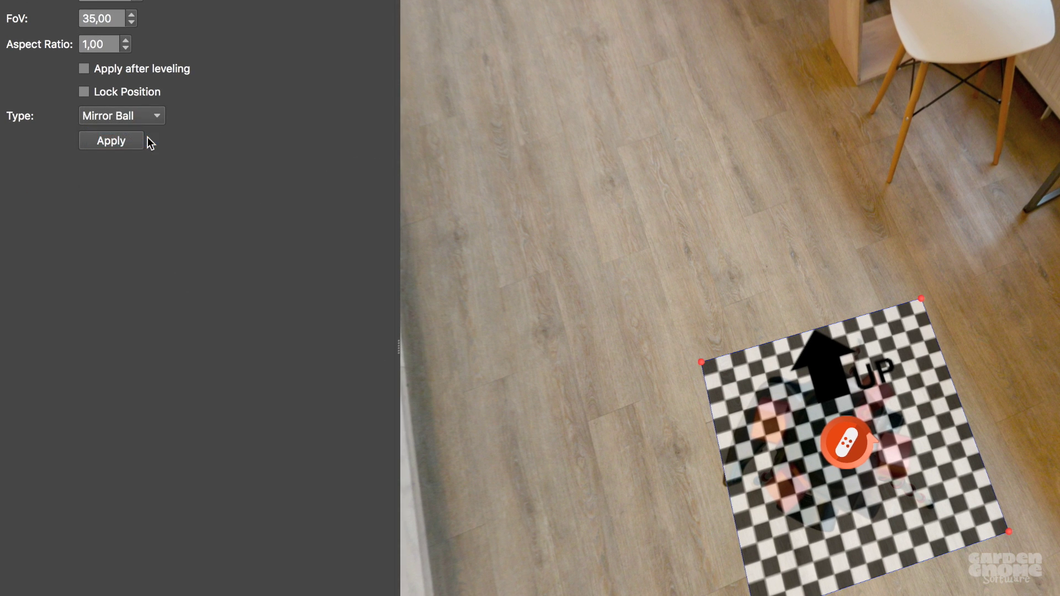
click(118, 142)
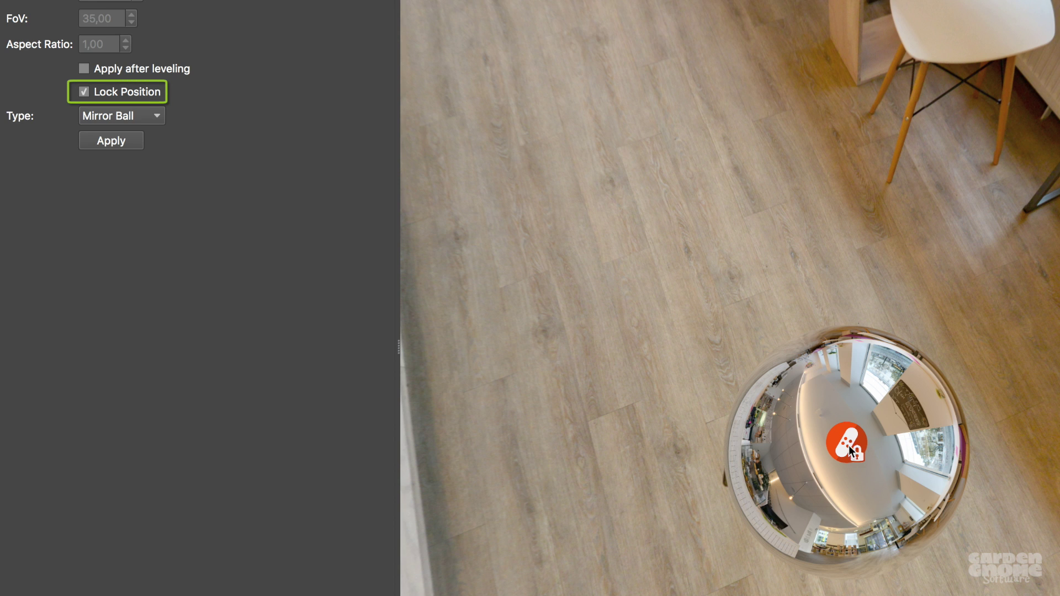
- Unlock the nadir patch's position so it can be edited and removed
click(84, 92)
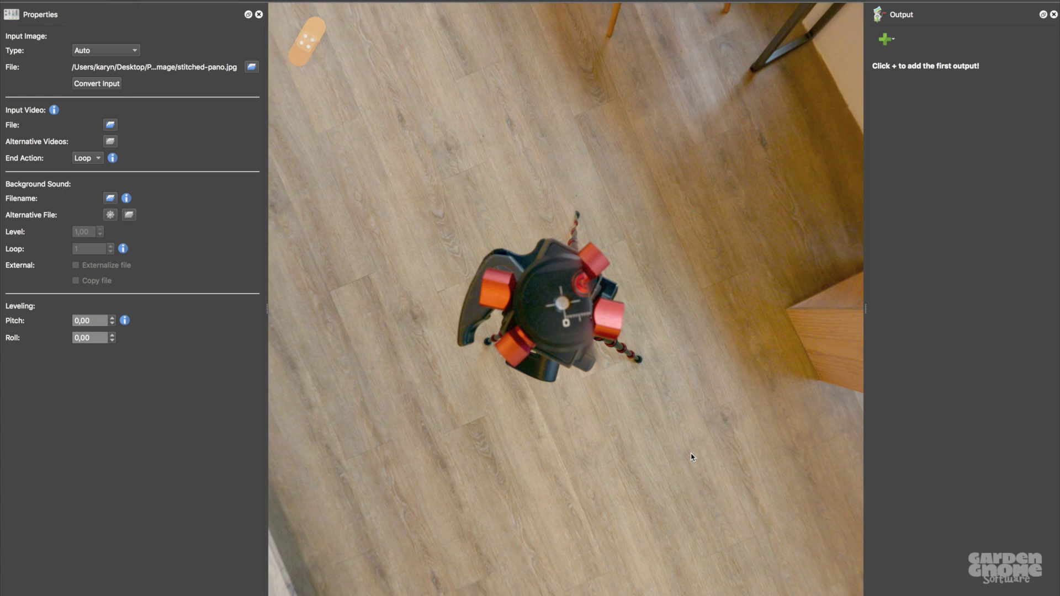
- Add an enlarged Roll 31 patch over the tripod, then extract and open it in Photoshop
click(563, 307)
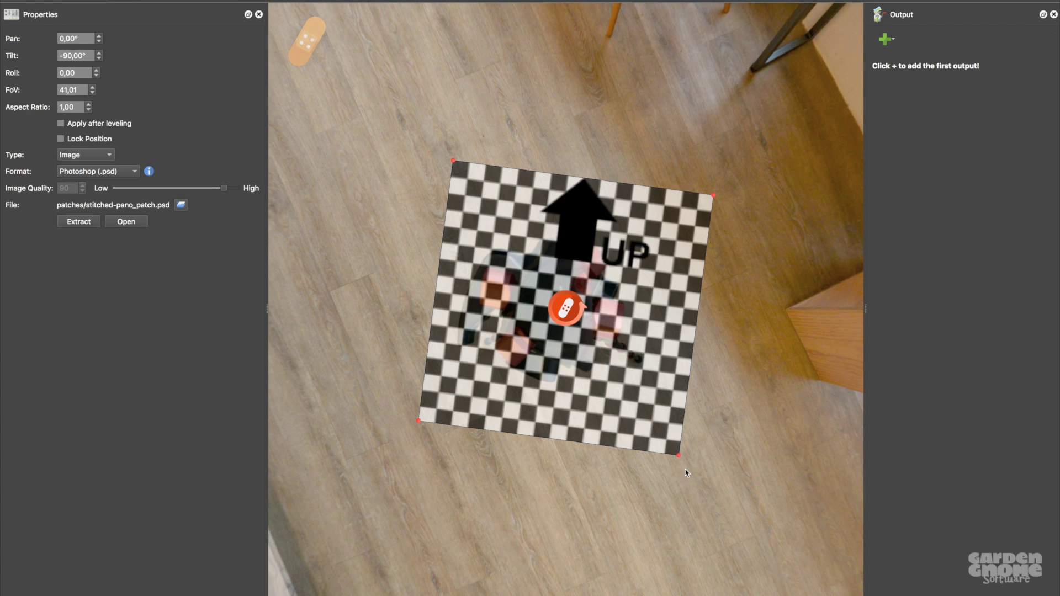
scroll(678, 456, up, 3)
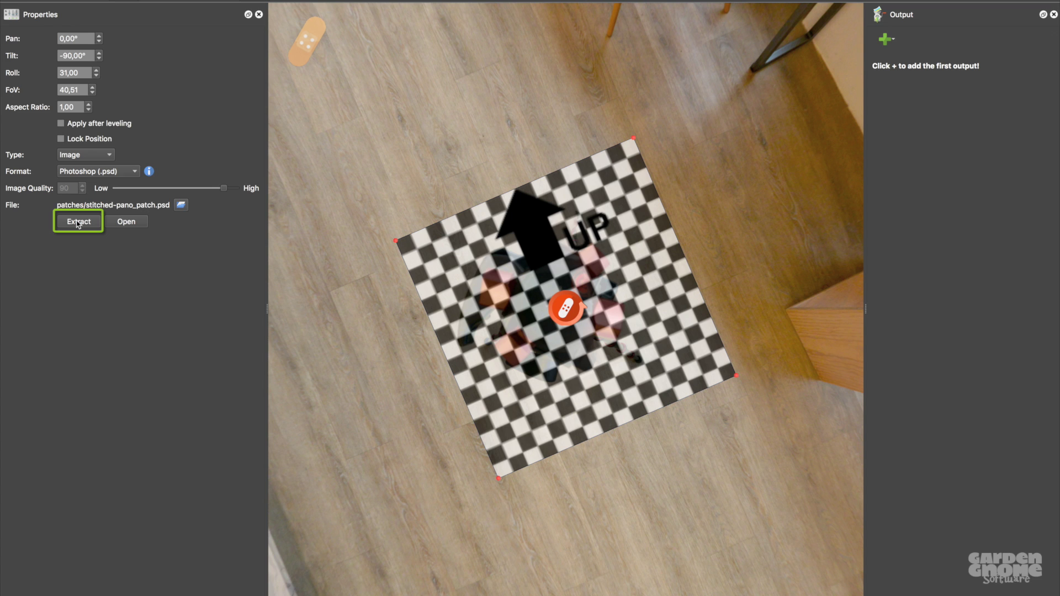
click(77, 222)
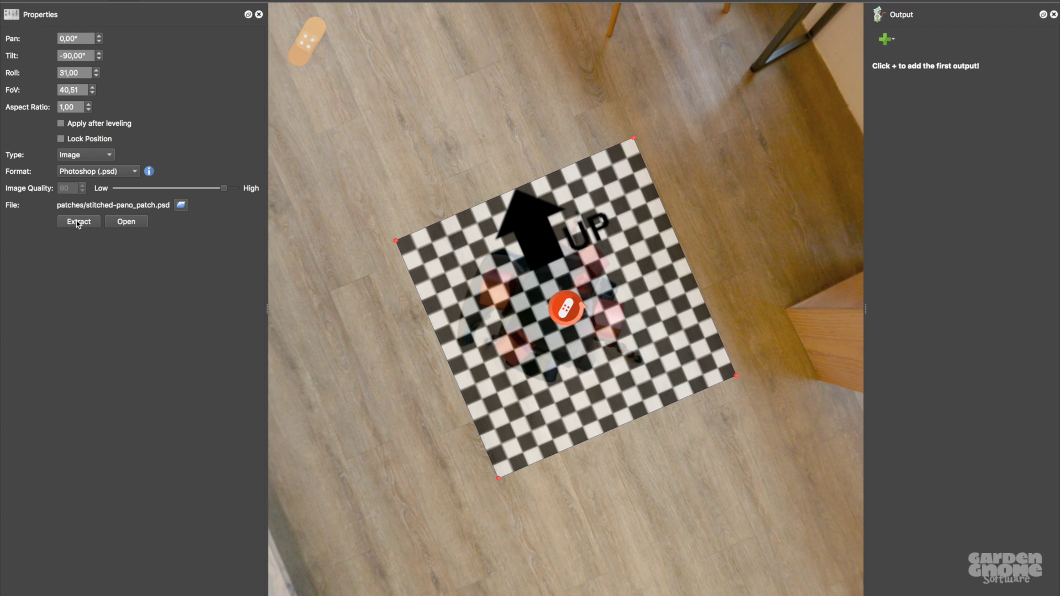
click(77, 221)
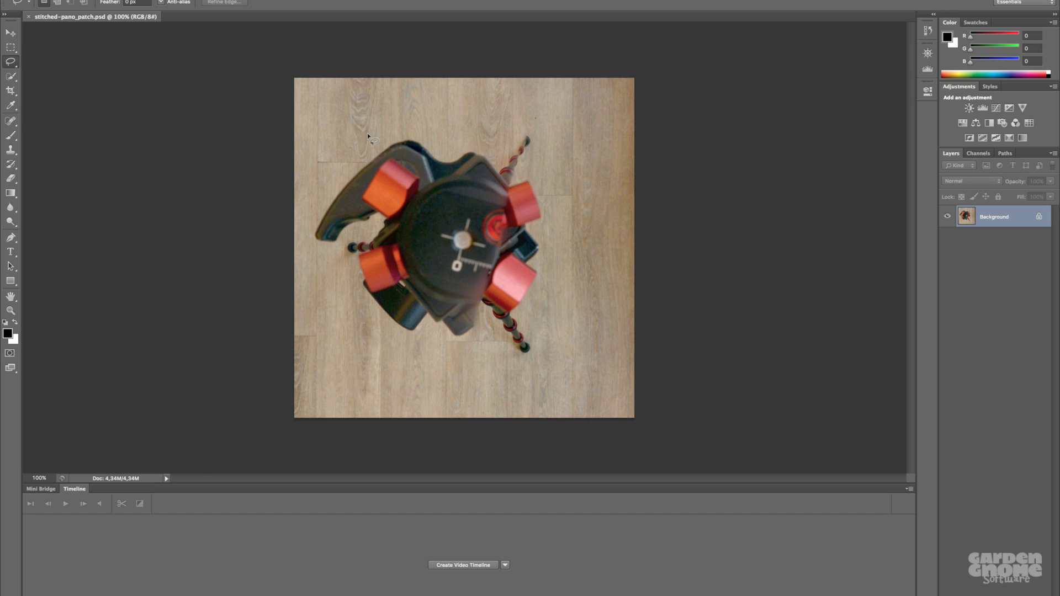
- Lasso the tripod, Content-Aware fill the selection, and save stitched-pano_patch.psd
drag(368, 135, 374, 132)
mouse_move(443, 128)
mouse_down()
mouse_move(491, 139)
mouse_move(534, 120)
mouse_move(527, 159)
mouse_move(545, 200)
mouse_up()
drag(547, 255, 362, 140)
right_click(467, 236)
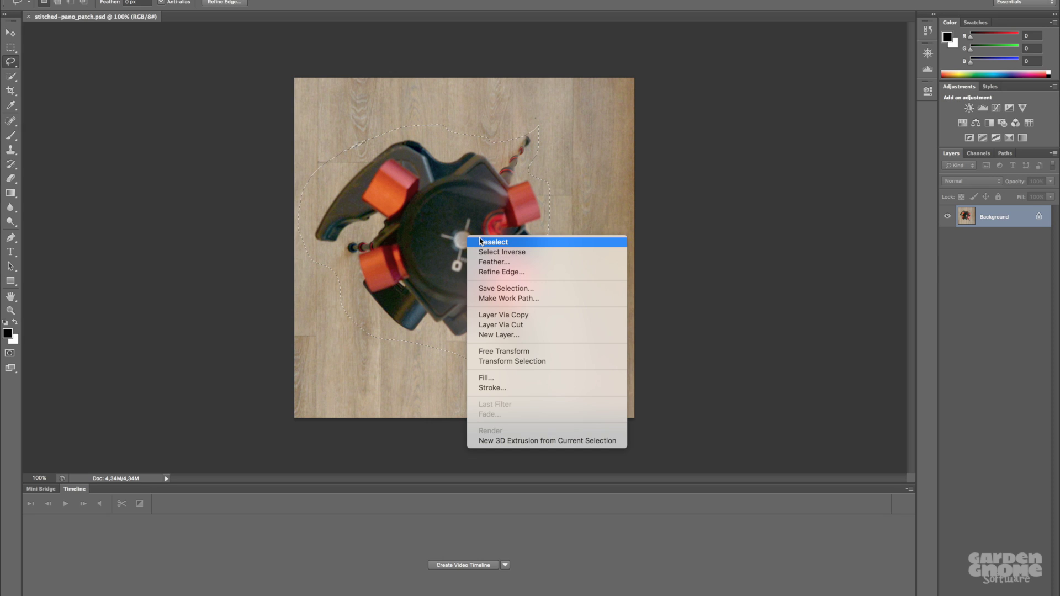
click(549, 377)
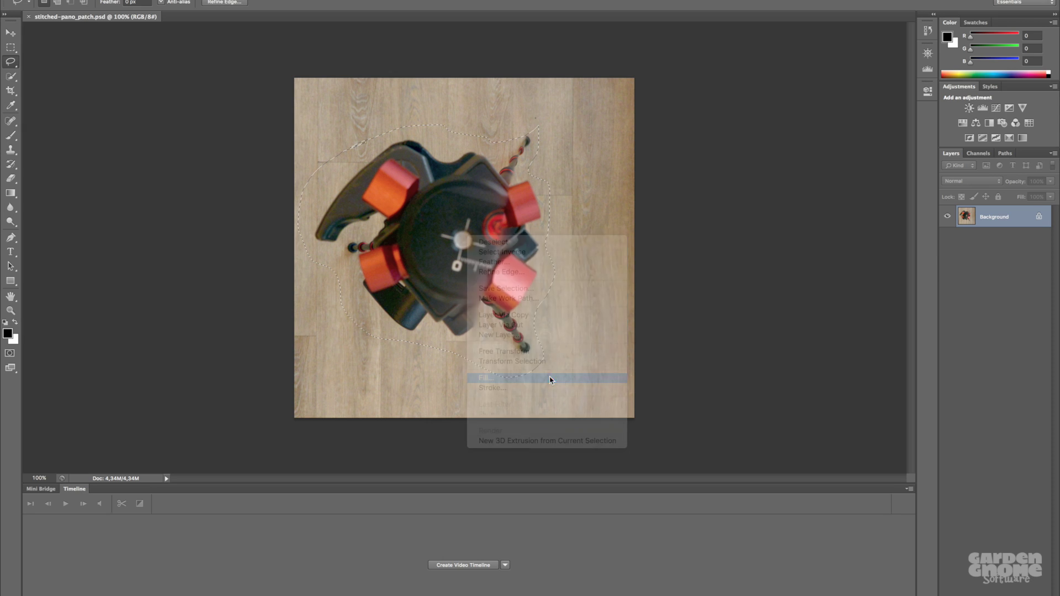
click(605, 239)
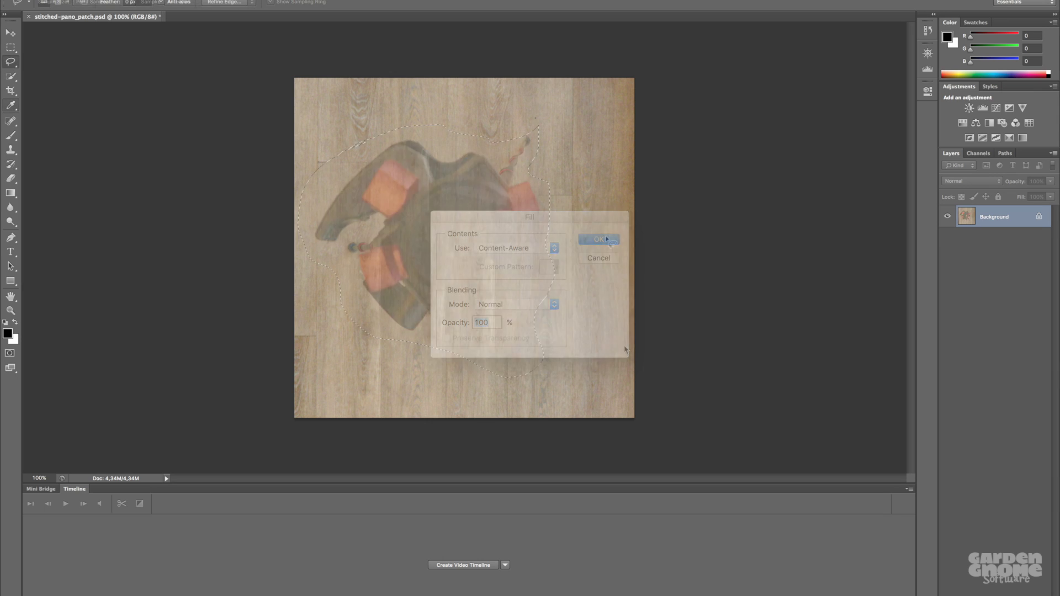
click(87, 0)
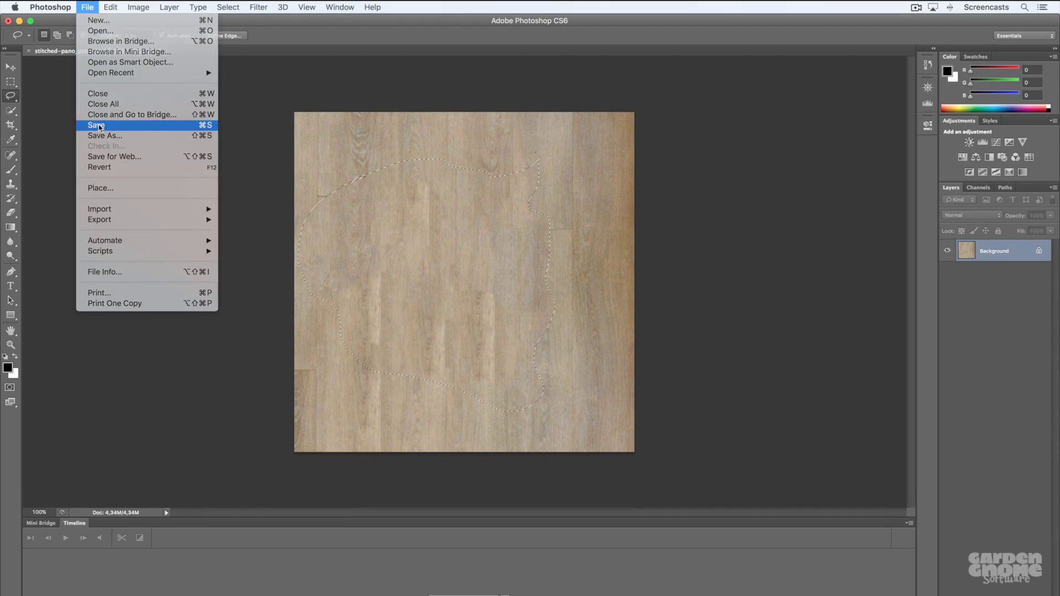
click(95, 128)
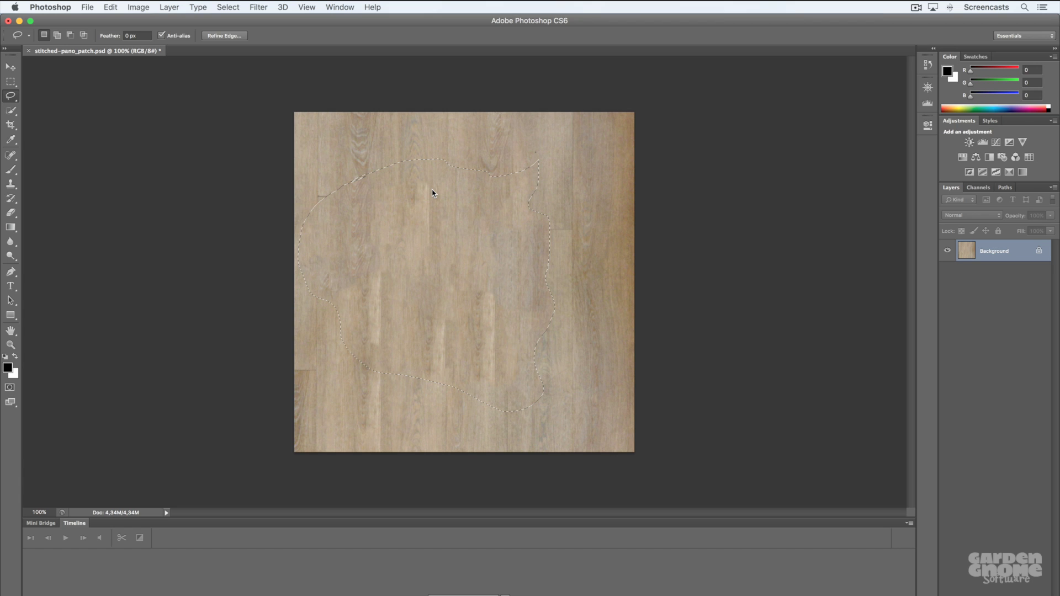
- Return to Pano2VR, showing the new project with the Front grid placeholder
key(ctrl+Right)
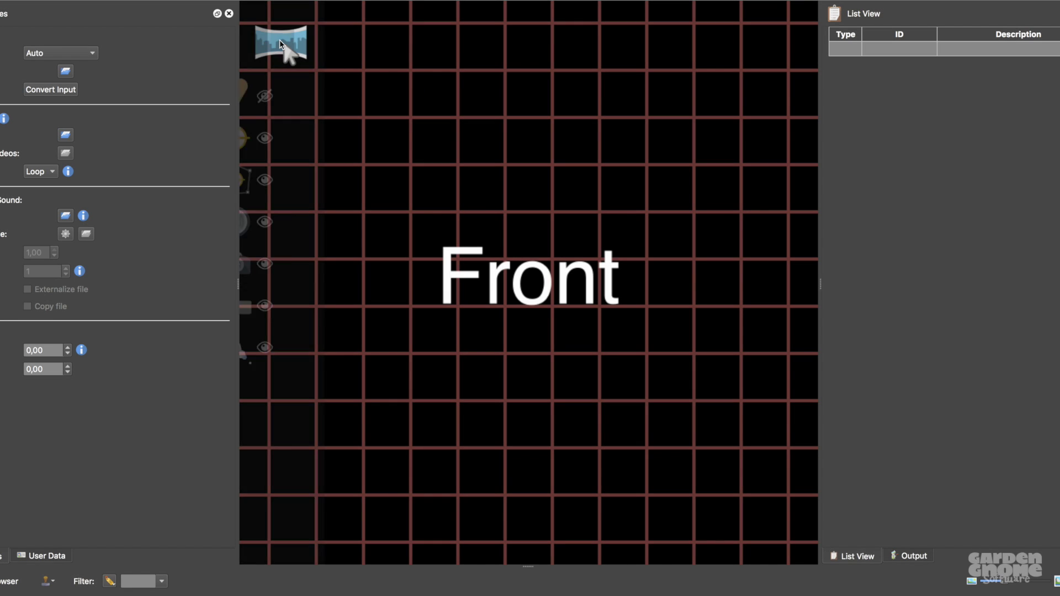
- Add a patch centred on the grid's Down face and set its image to logo_1.png
click(266, 94)
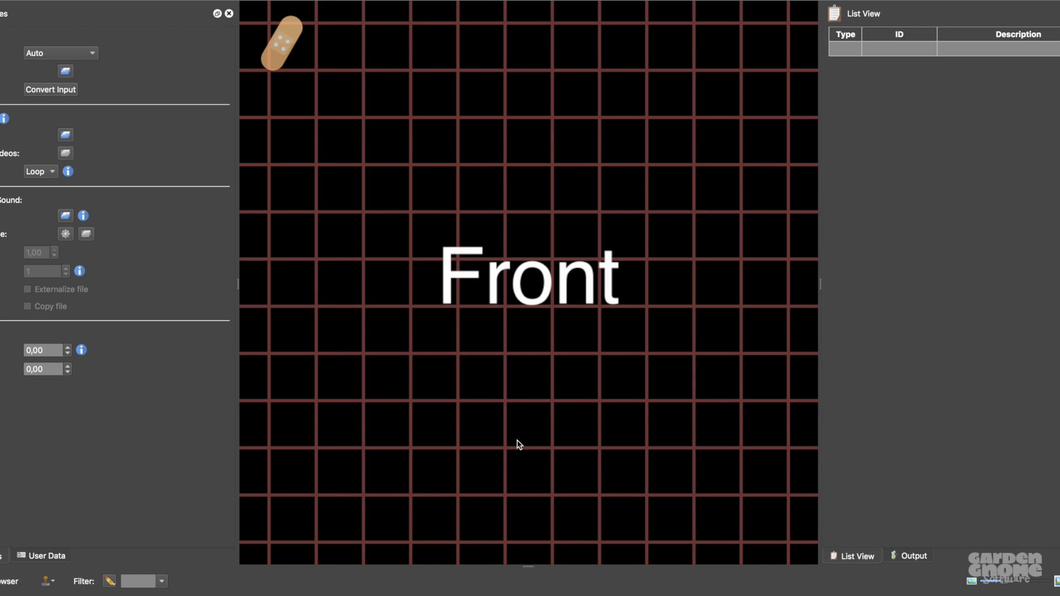
drag(518, 504, 562, 197)
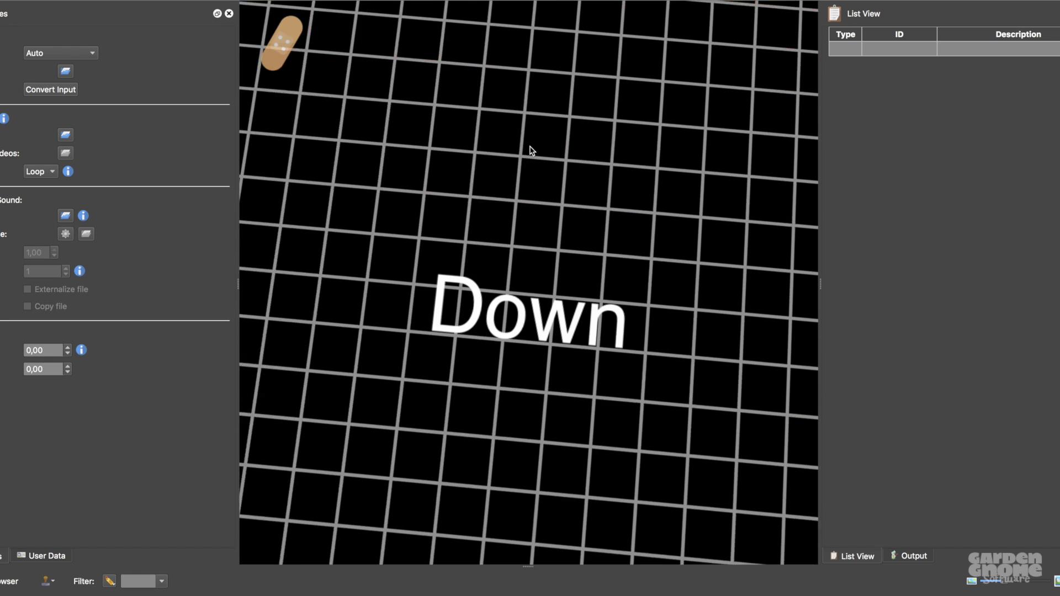
double_click(532, 229)
drag(536, 238, 531, 276)
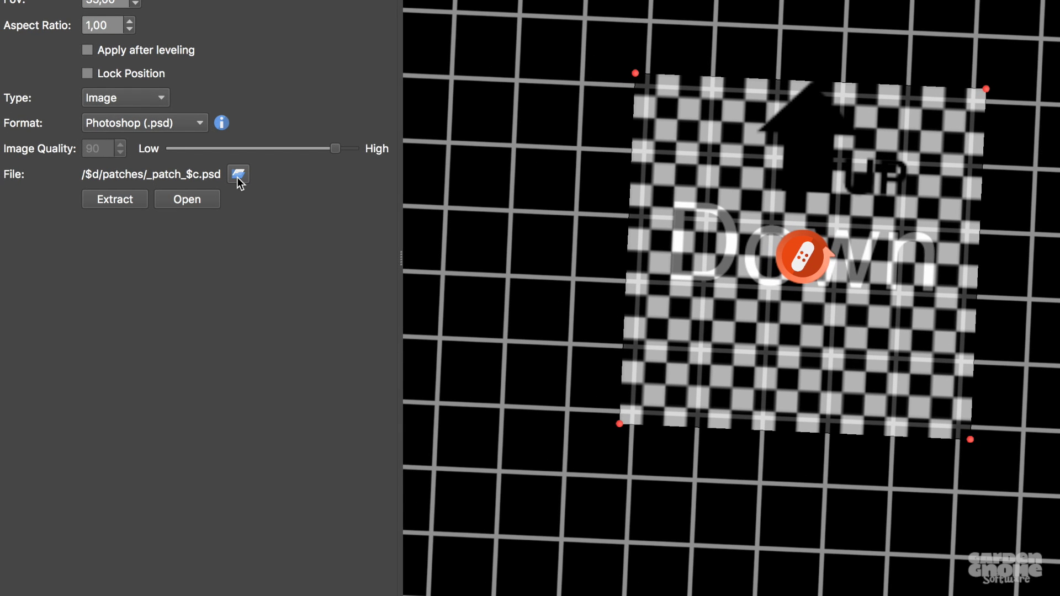
click(238, 174)
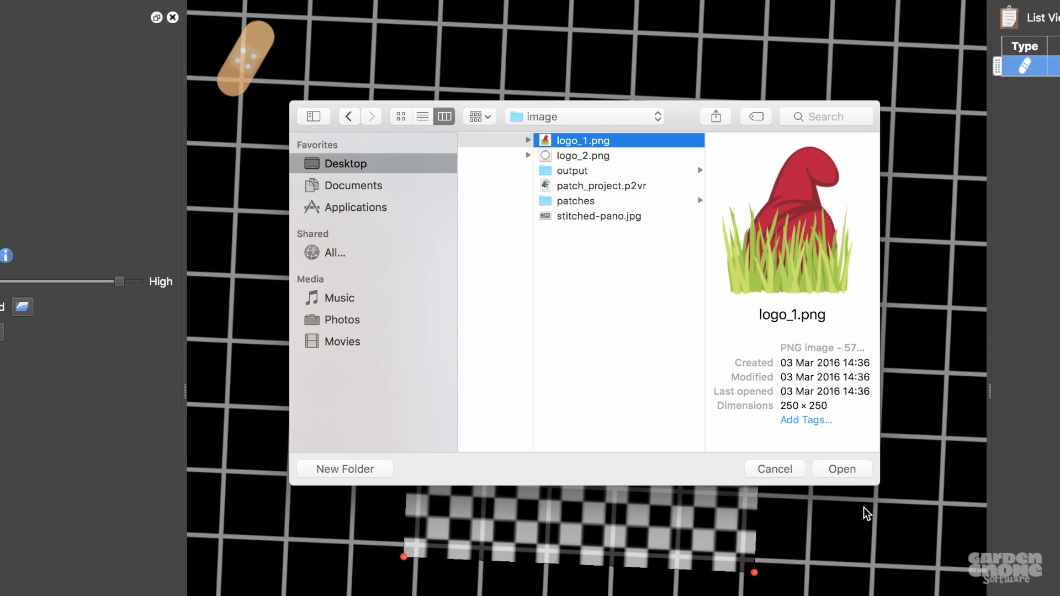
click(841, 468)
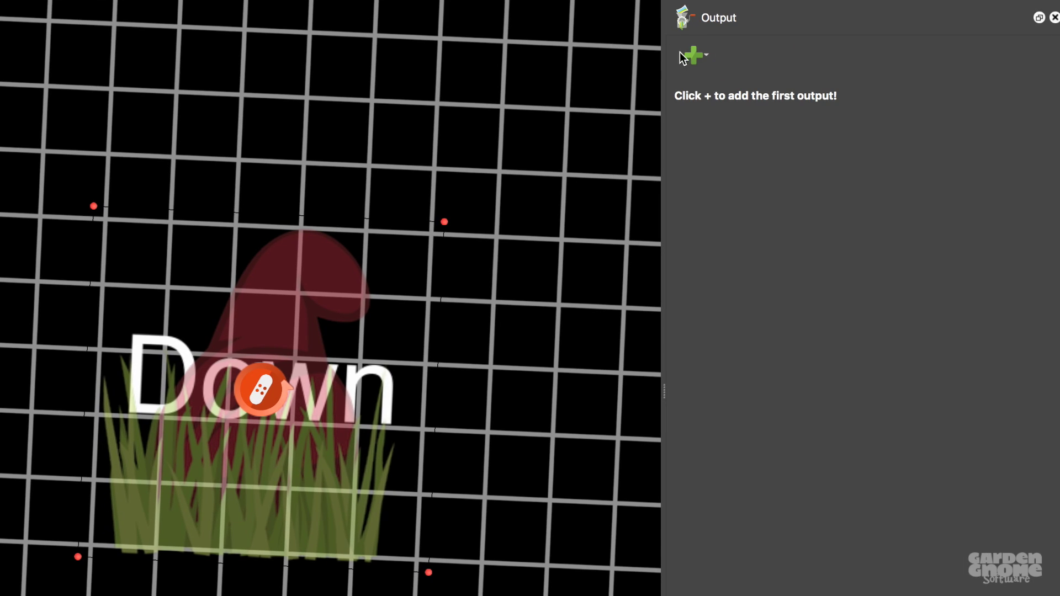
click(693, 54)
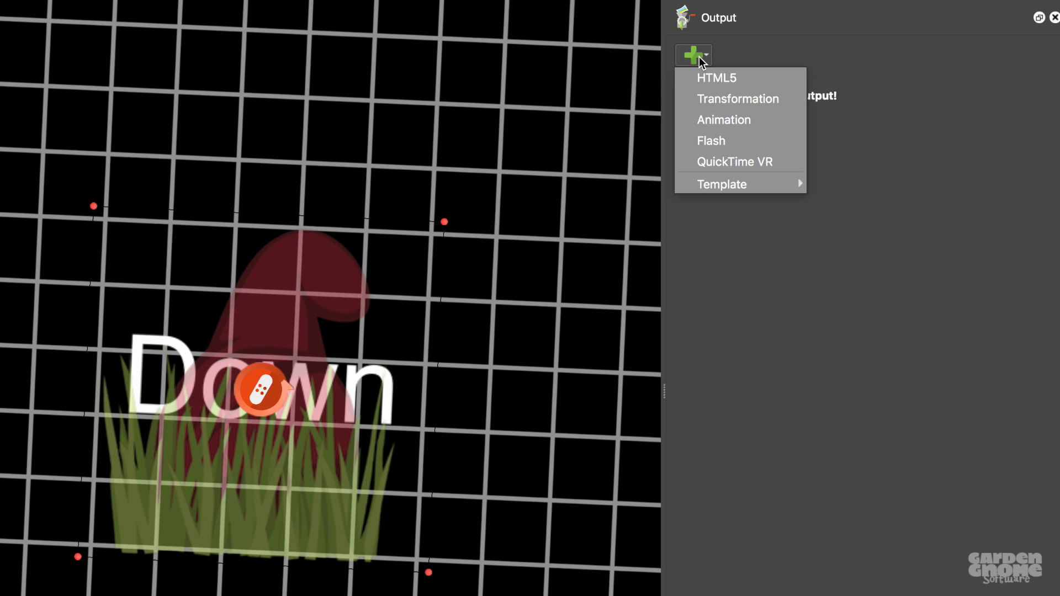
- Add a Transformation output in TIFF (.tif) format writing to output/$n_patched.tif
click(763, 99)
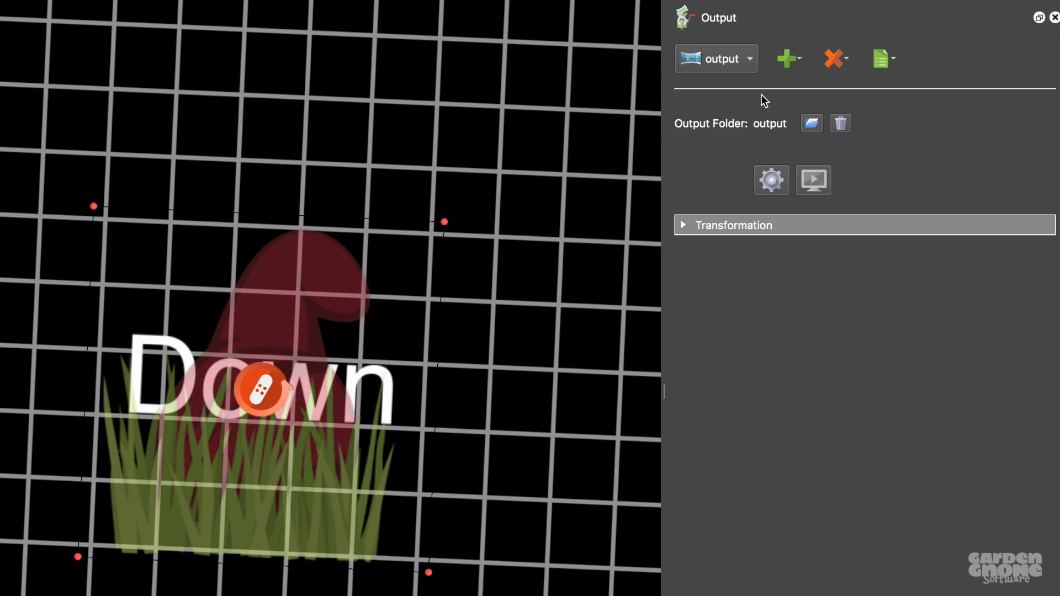
click(761, 225)
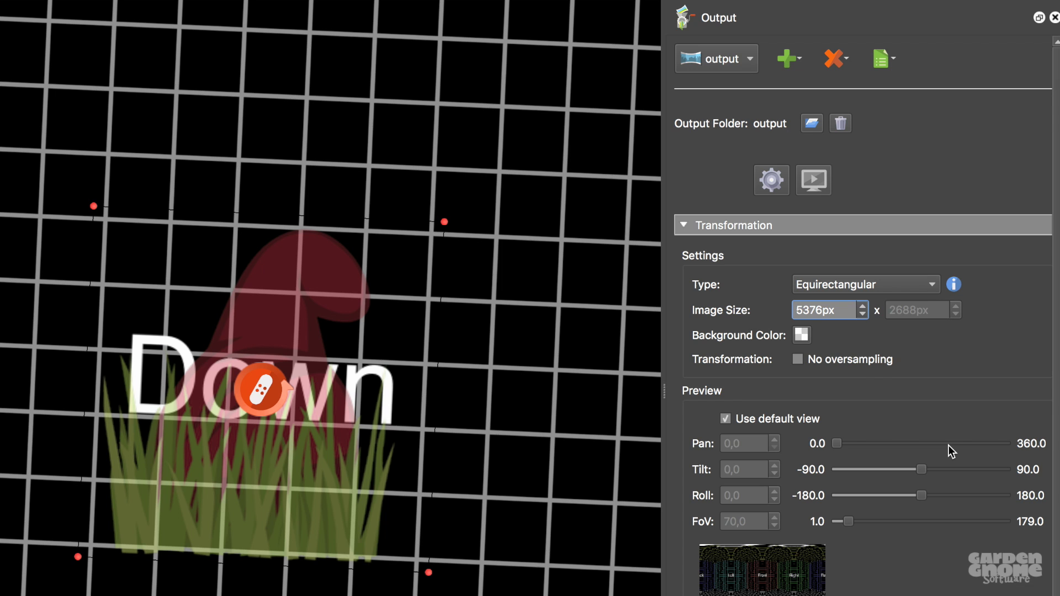
scroll(949, 445, down, 1)
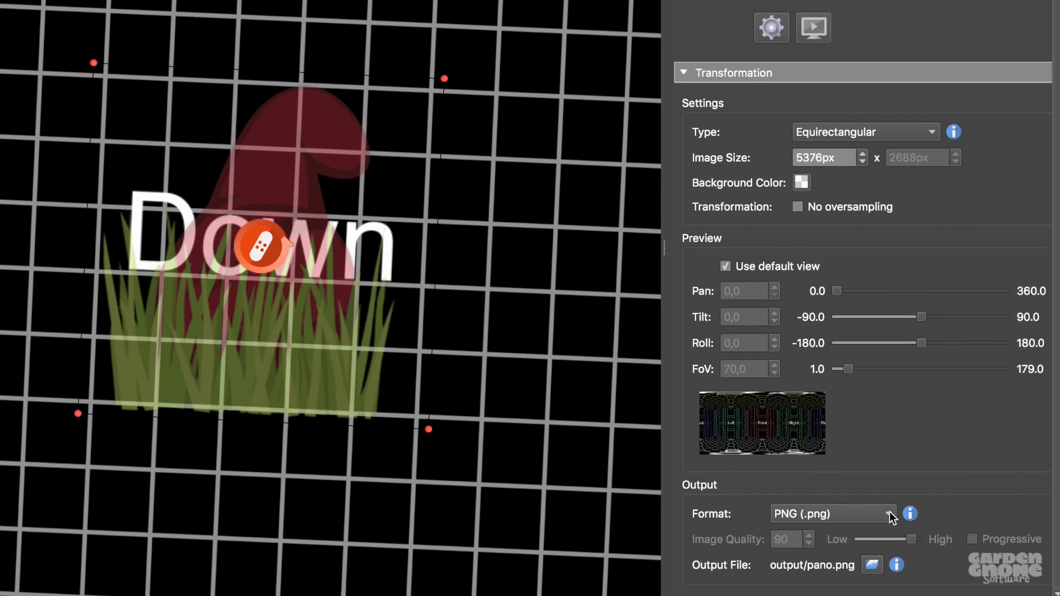
click(889, 512)
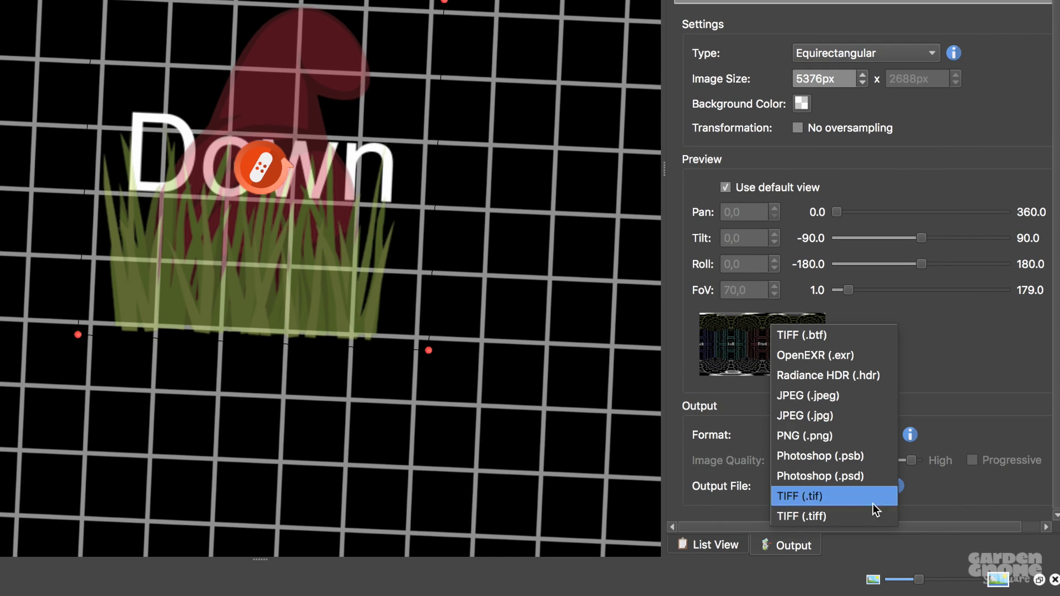
click(876, 503)
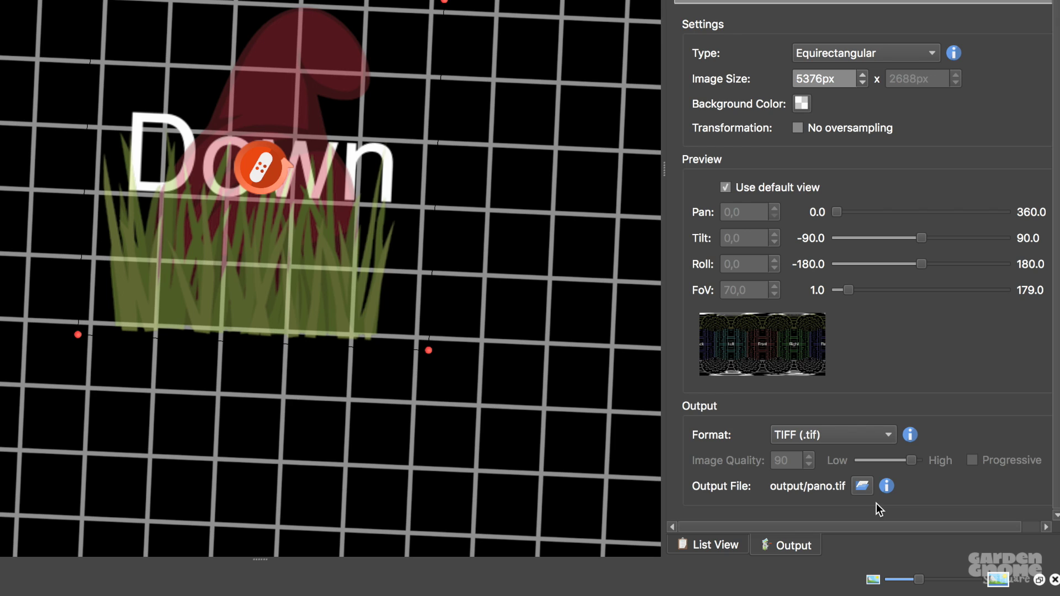
right_click(828, 492)
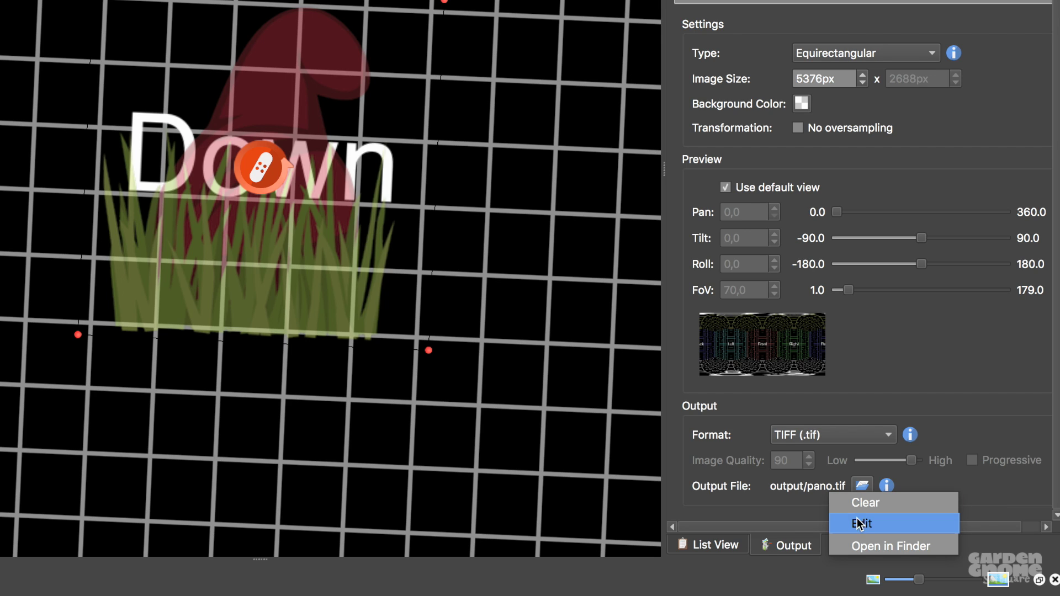
click(891, 526)
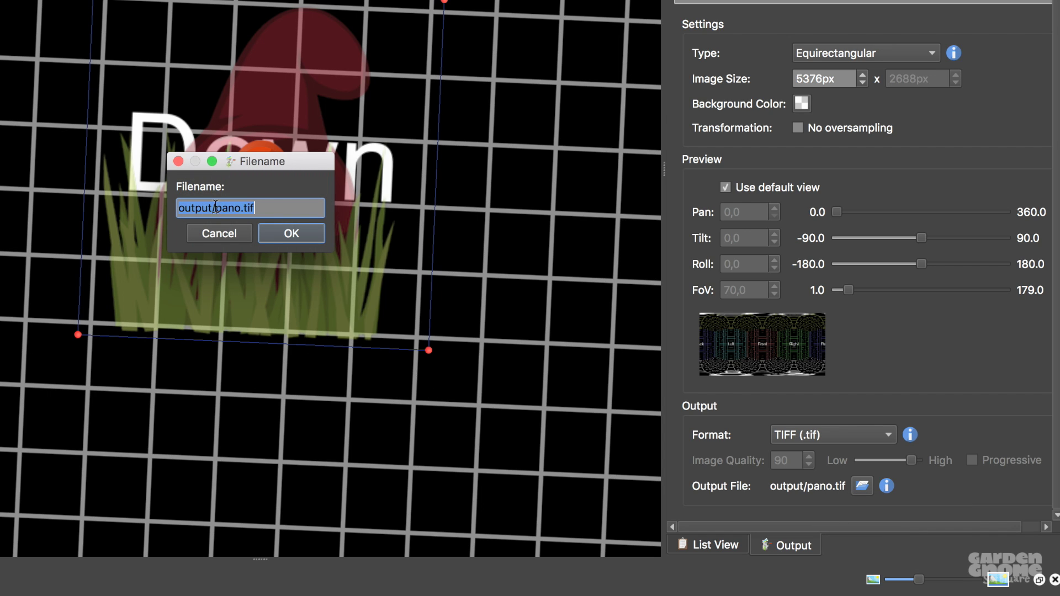
click(216, 208)
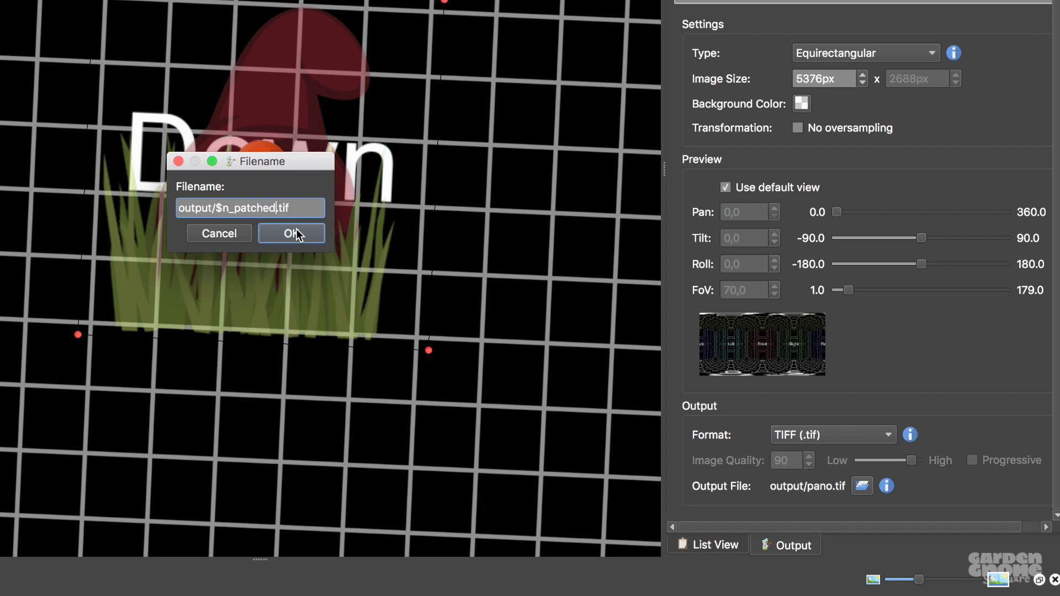
click(296, 233)
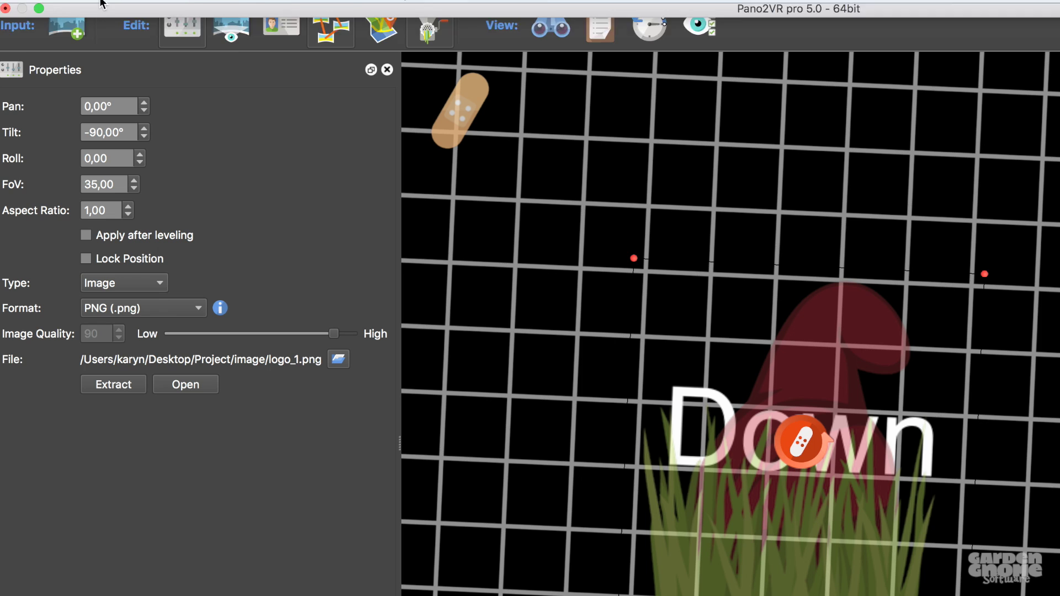
- Create a droplet from the current settings named 'patched-tour' and save it on the Desktop
click(103, 0)
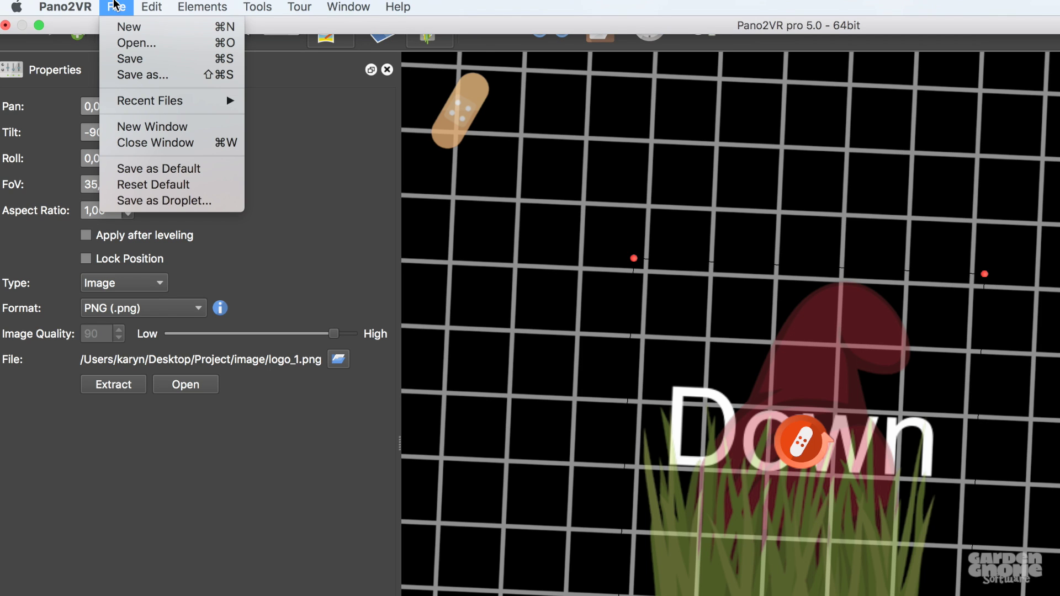
click(218, 202)
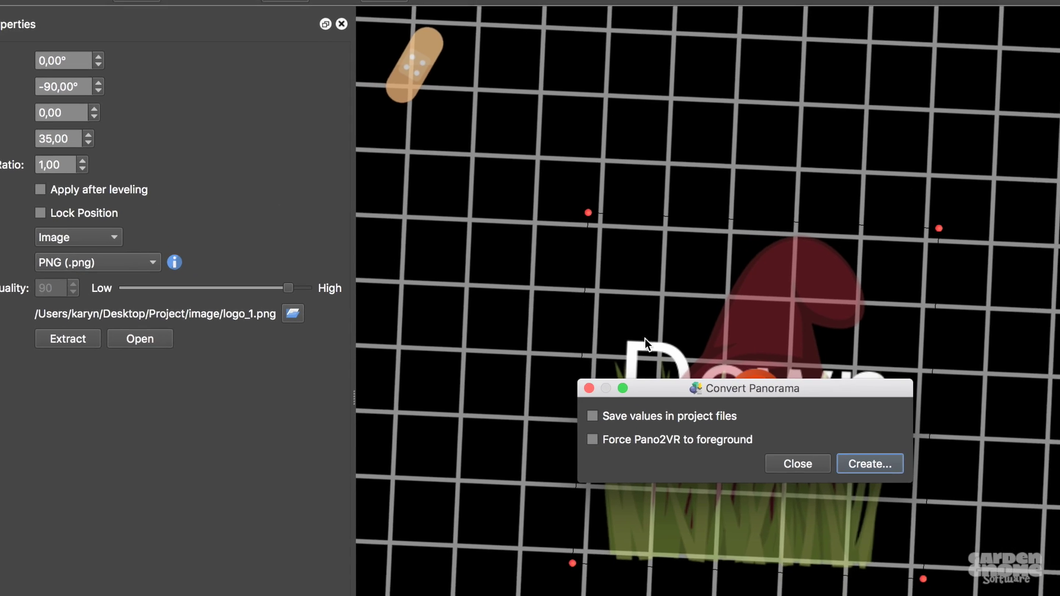
click(870, 464)
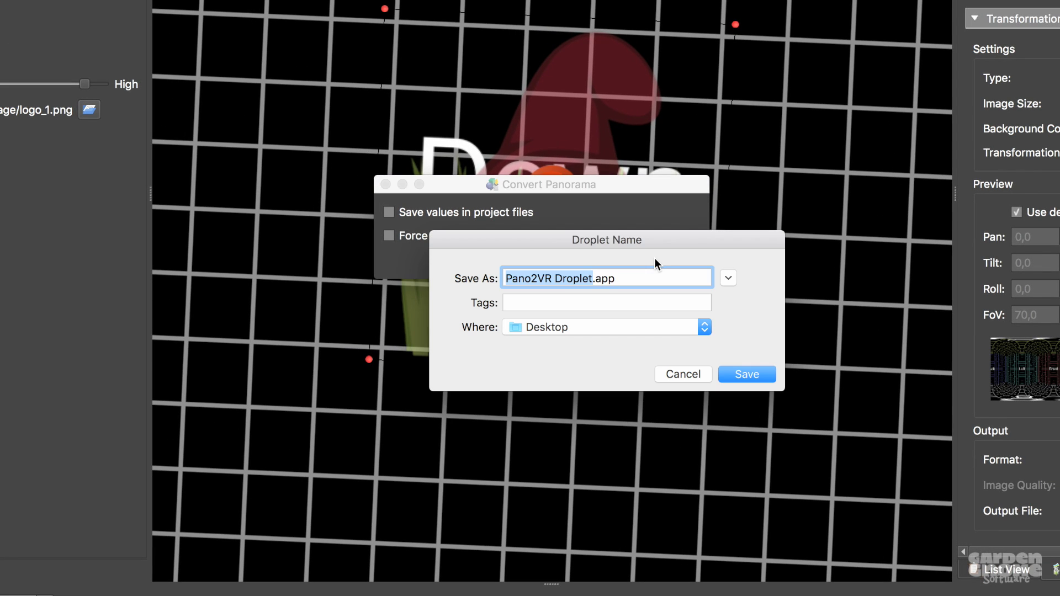
text(patched-tour)
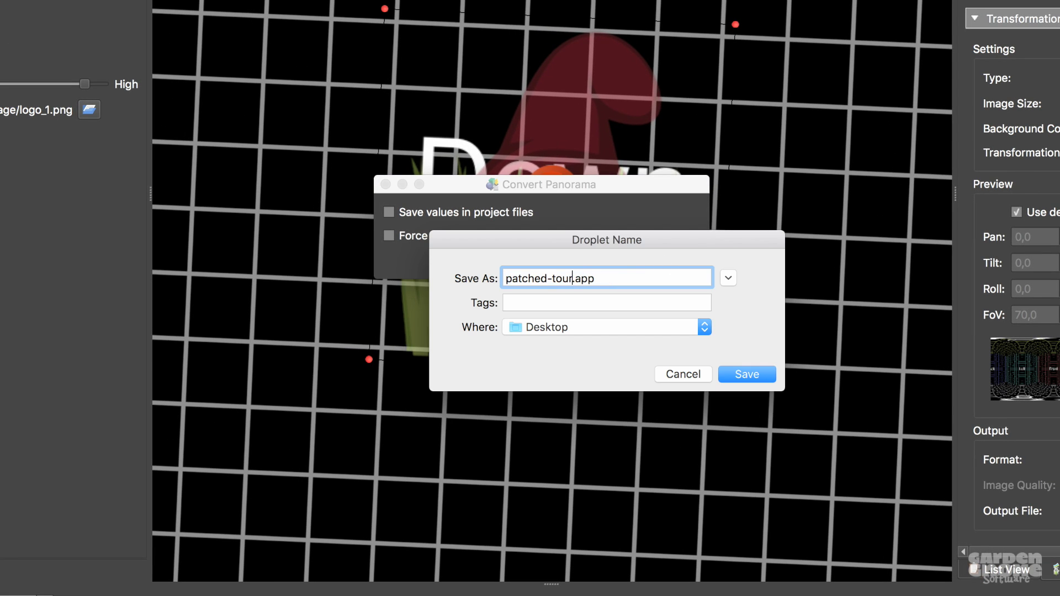
click(758, 375)
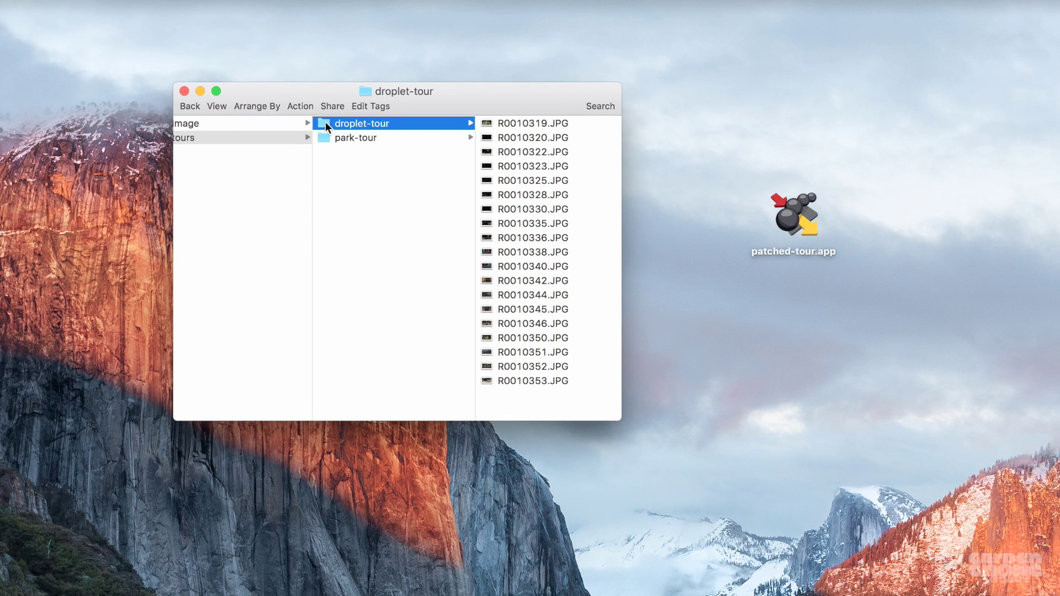
- Drop the droplet-tour folder onto the patched-tour.app icon on the desktop
drag(343, 123, 795, 229)
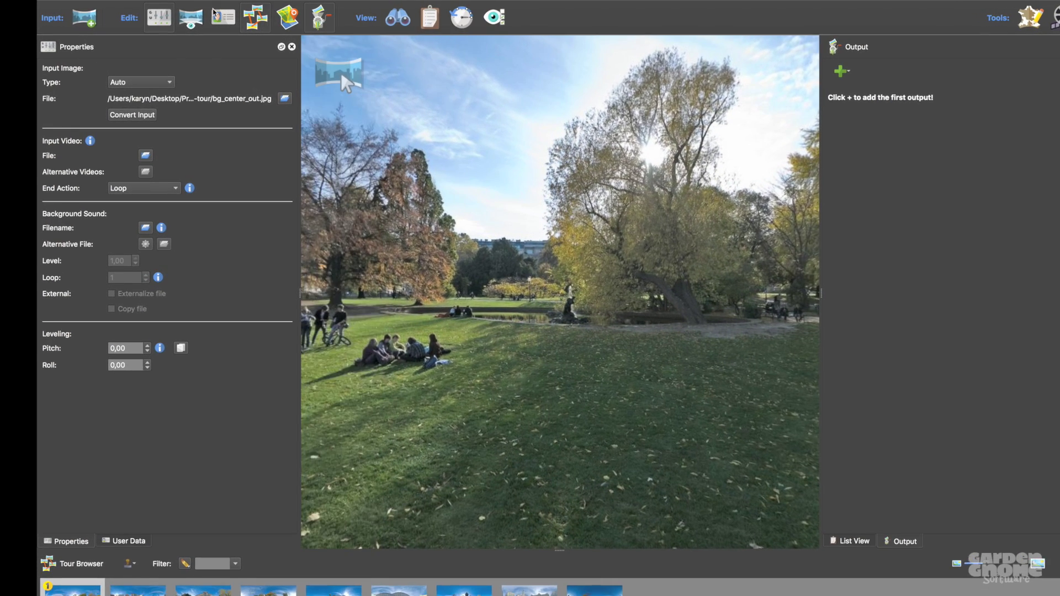
- Edit the tour's master node in patch mode and add a patch on the Down face
click(237, 7)
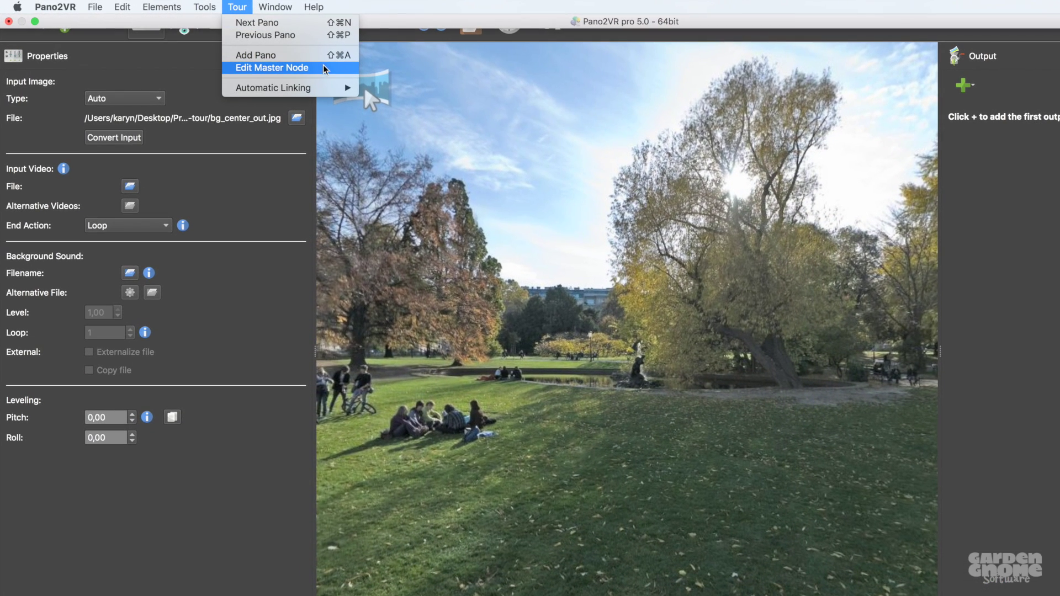
click(342, 68)
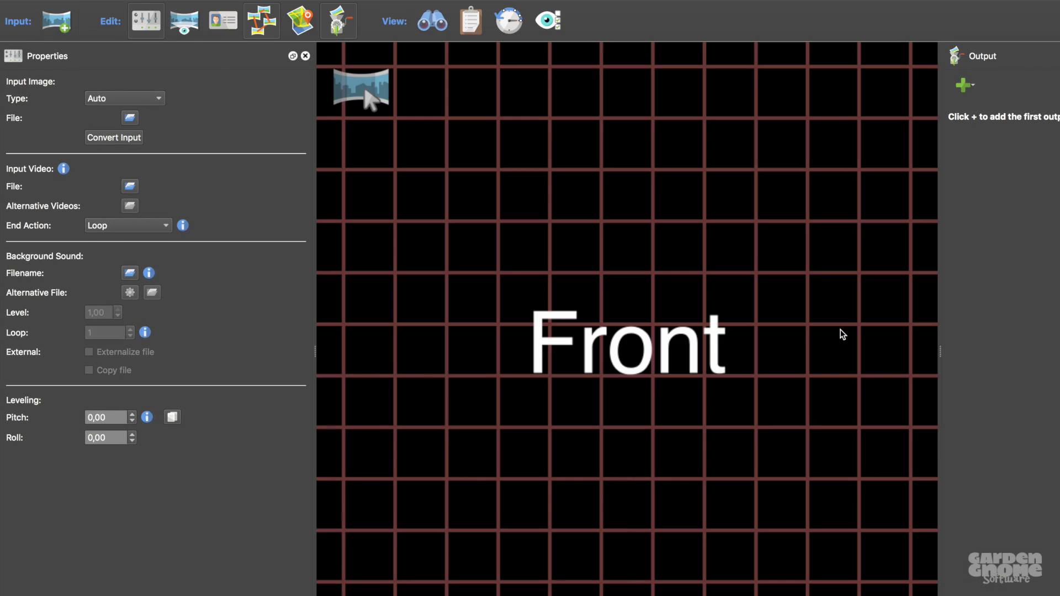
drag(802, 301, 578, 296)
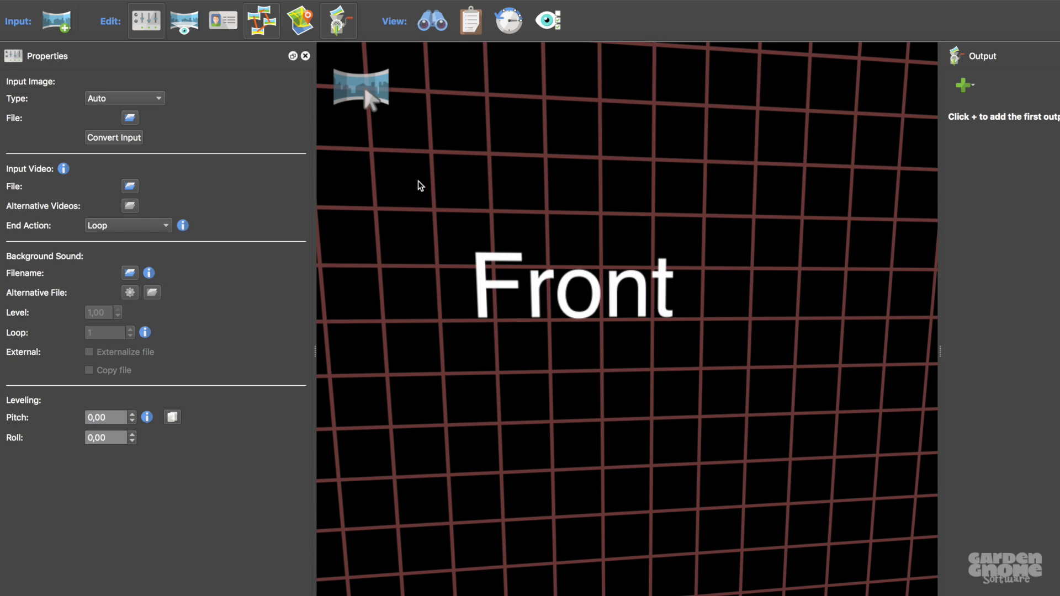
mouse_move(373, 117)
click(354, 143)
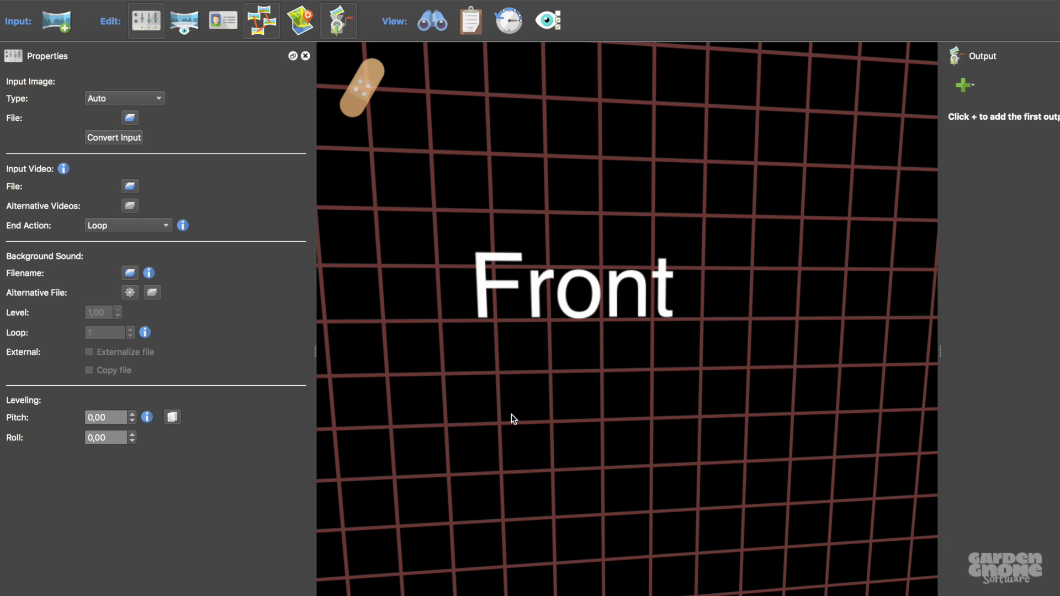
drag(588, 537, 618, 44)
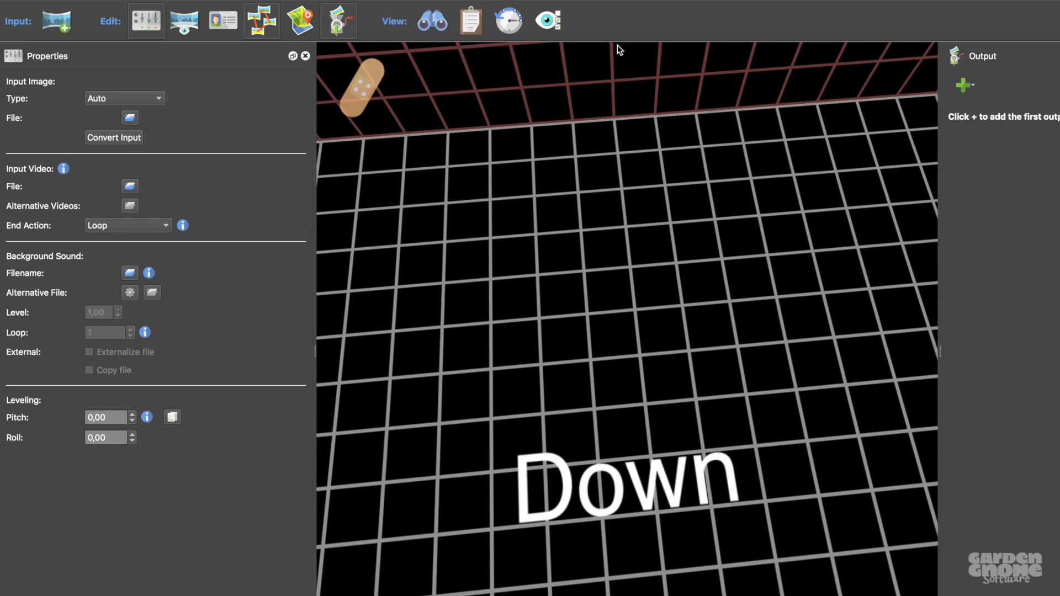
click(624, 413)
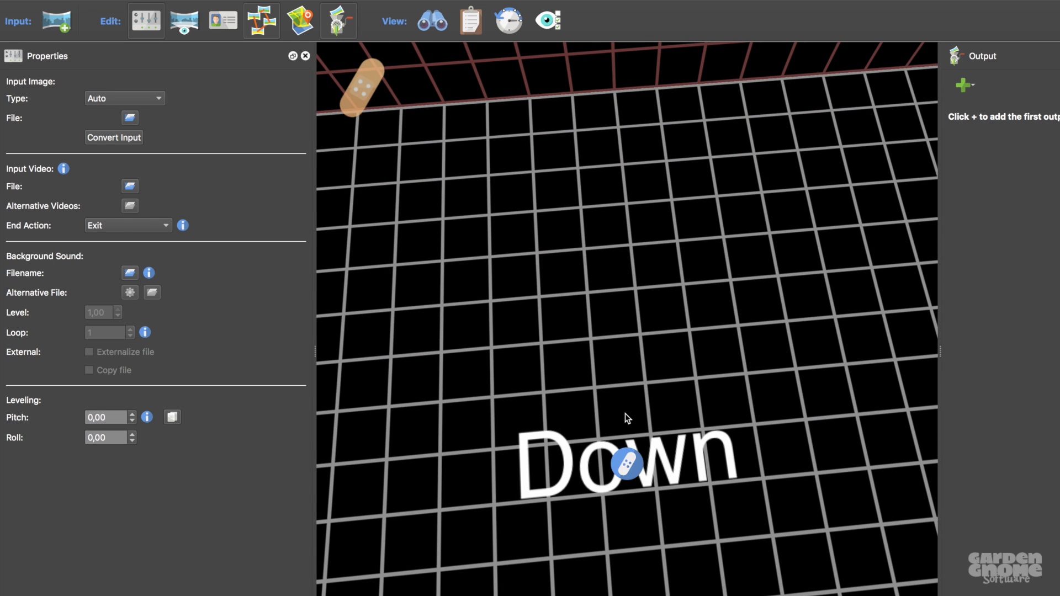
click(627, 467)
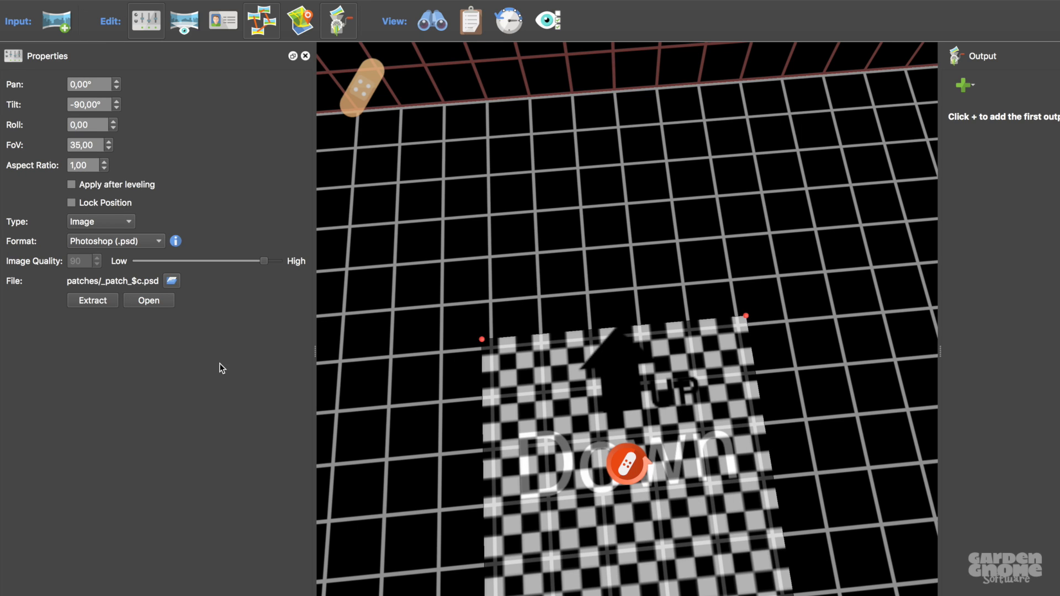
- Set the Down-face patch's File to logo_1.png from the Desktop folder
click(167, 281)
click(440, 172)
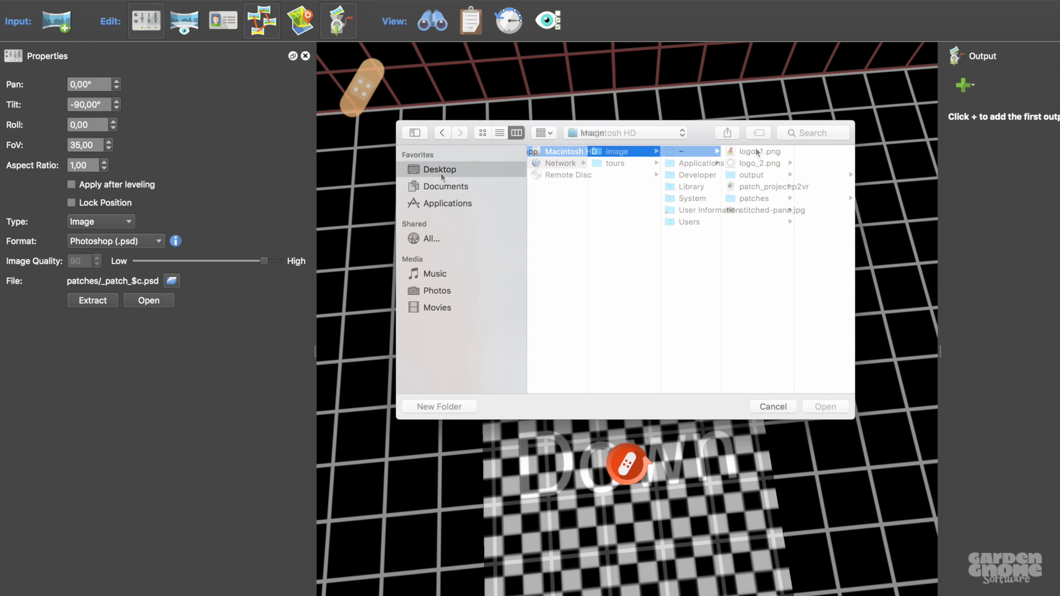
click(756, 150)
click(825, 406)
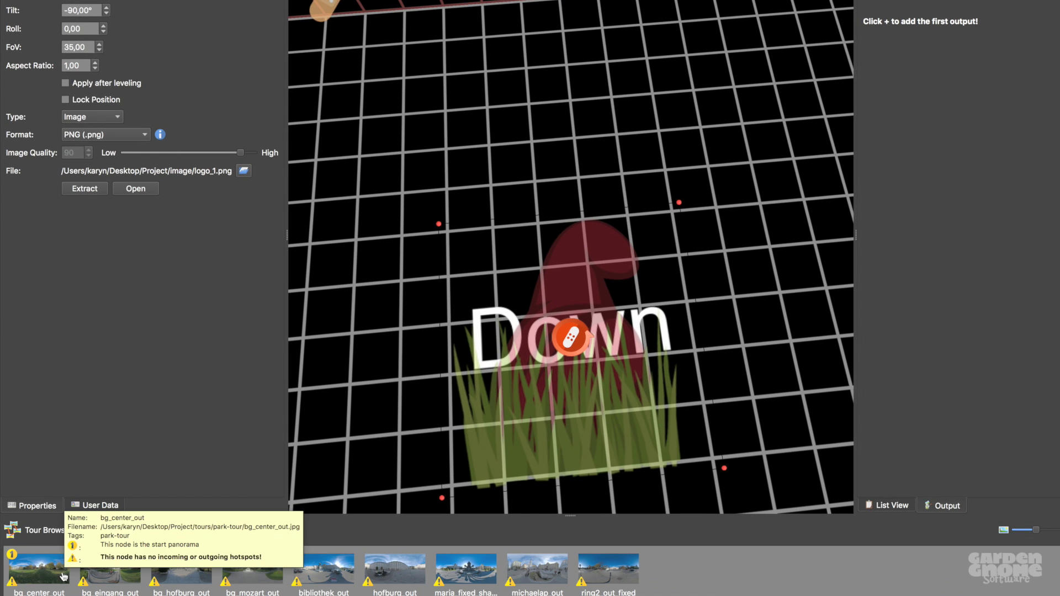
- Check the nadir logo in bg_center_out, bg_eingang_out and bibliothek_out, ending on bibliothek_out
click(49, 575)
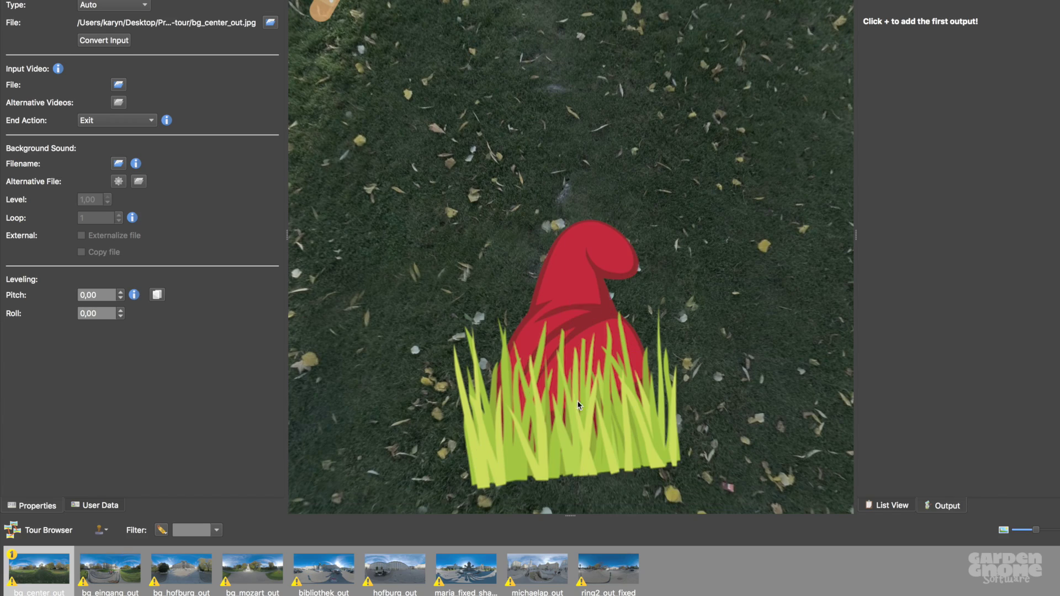
drag(581, 409, 471, 220)
scroll(592, 198, down, 5)
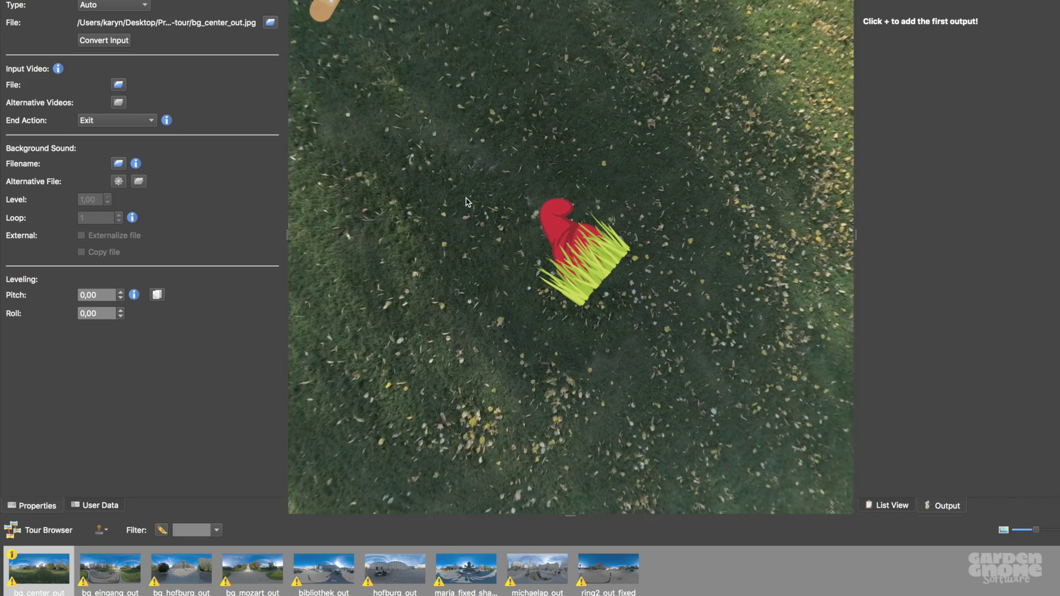
click(110, 577)
drag(672, 383, 607, 272)
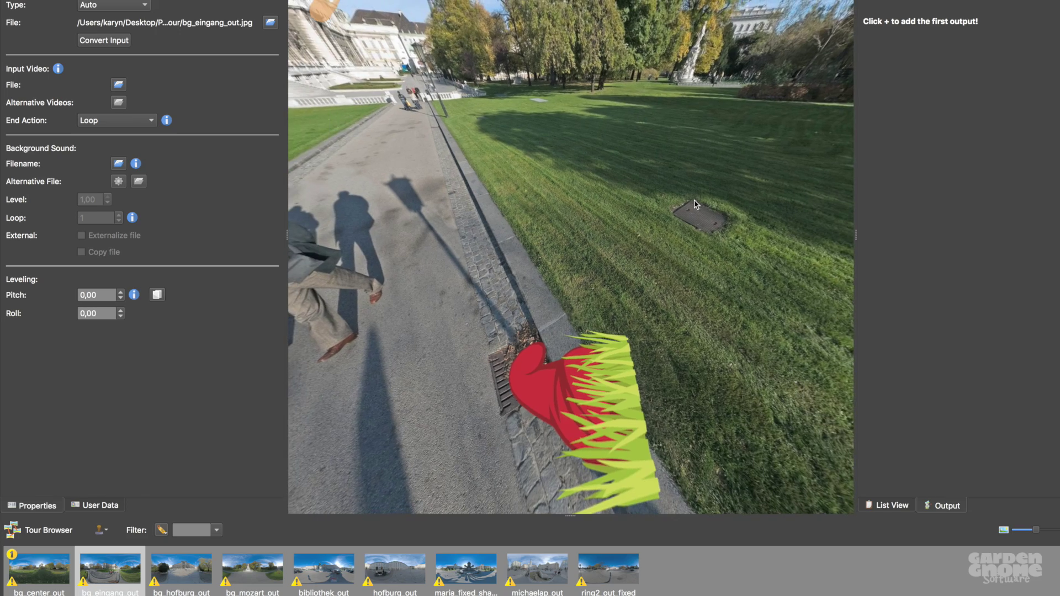
click(343, 567)
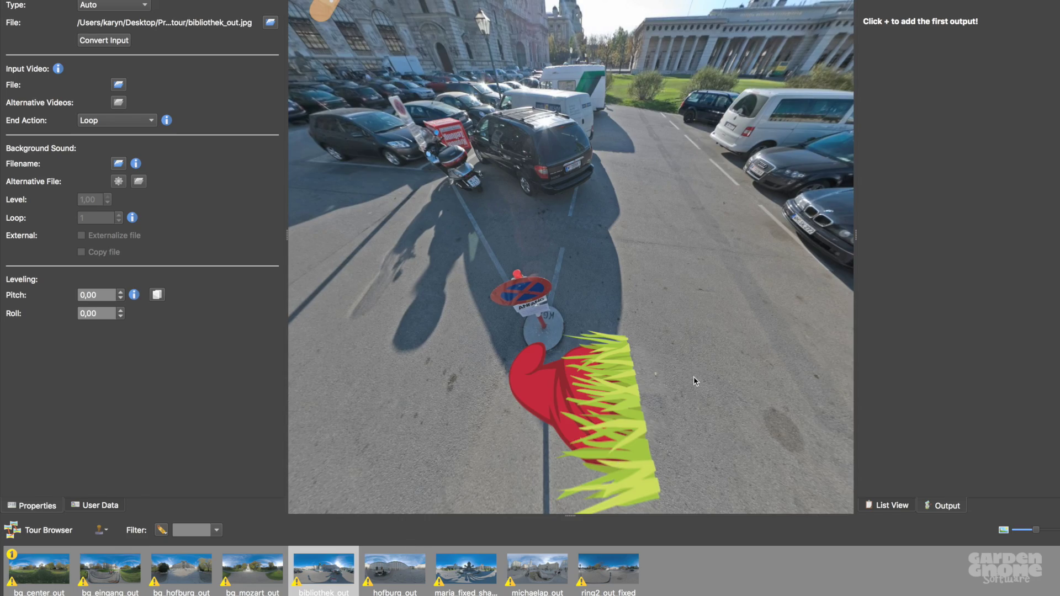
mouse_move(693, 376)
mouse_down()
mouse_move(705, 203)
mouse_move(472, 291)
mouse_up()
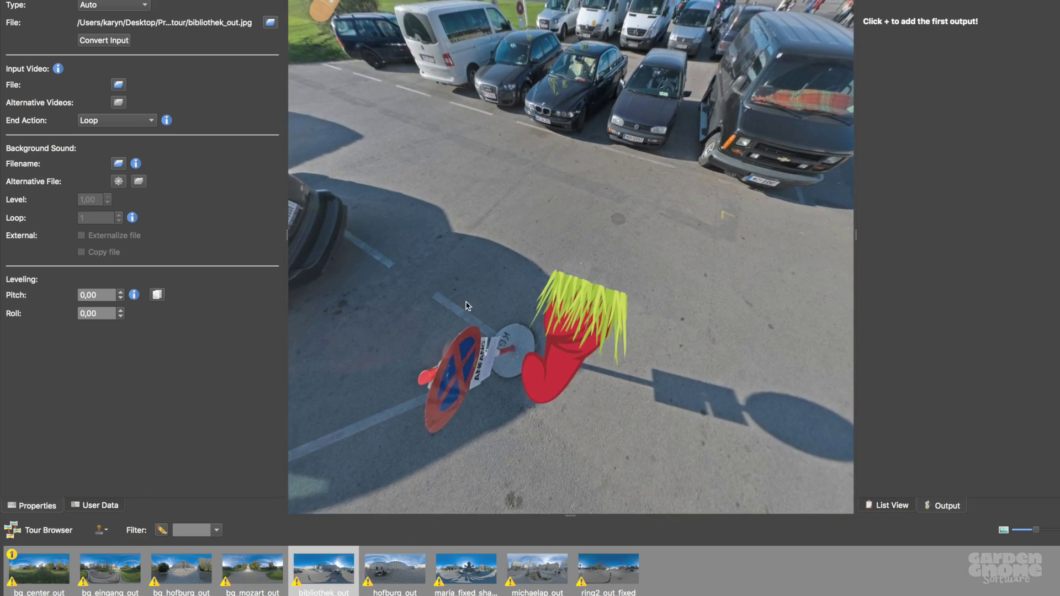